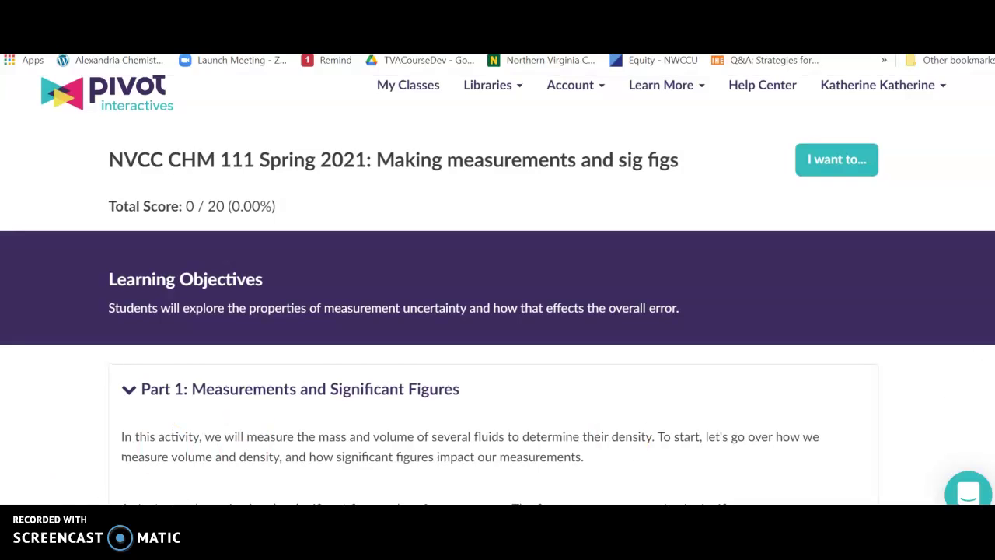
- Review the significant figure rules and questions 1 to 10 in Part 1 of the activity
scroll(497, 290, down, 3)
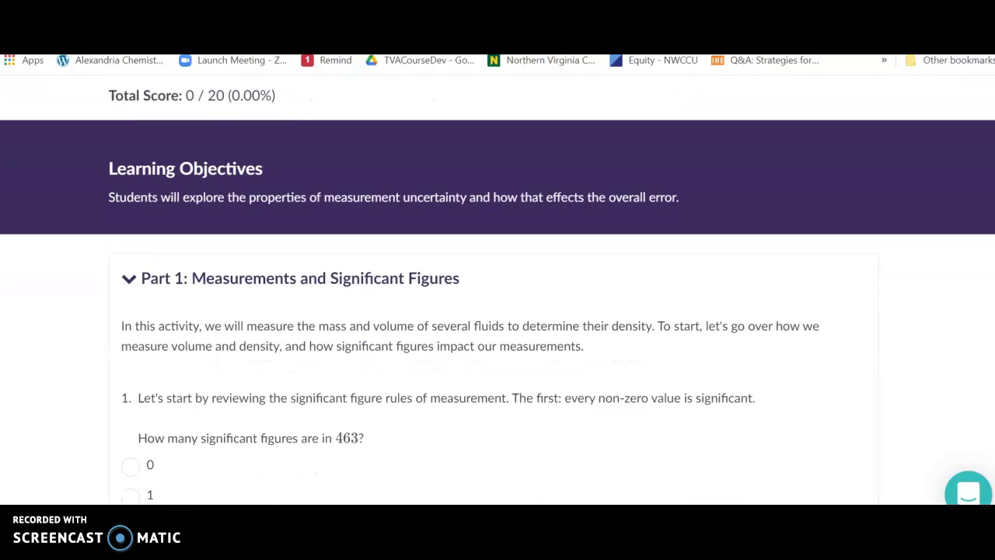
scroll(497, 289, down, 3)
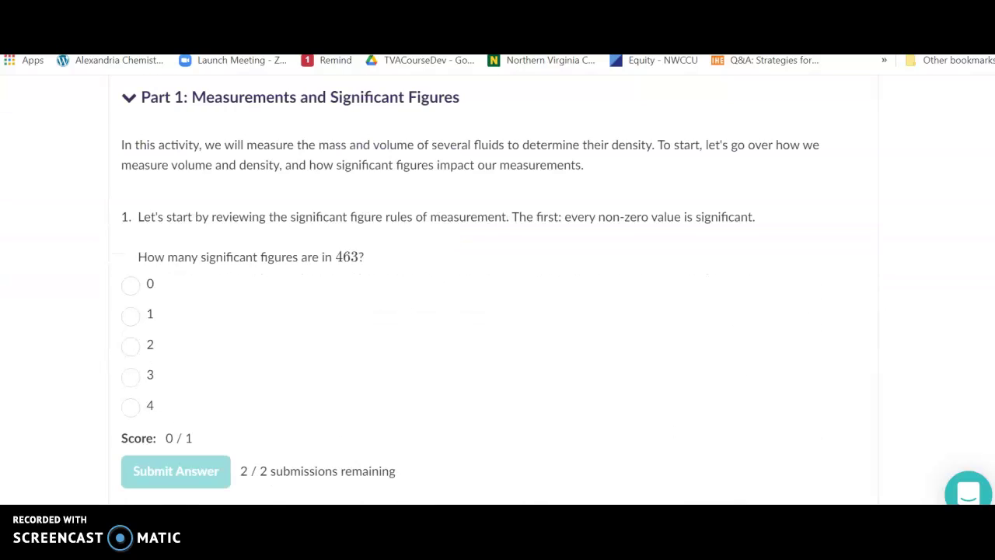
scroll(497, 290, down, 1)
scroll(497, 290, down, 3)
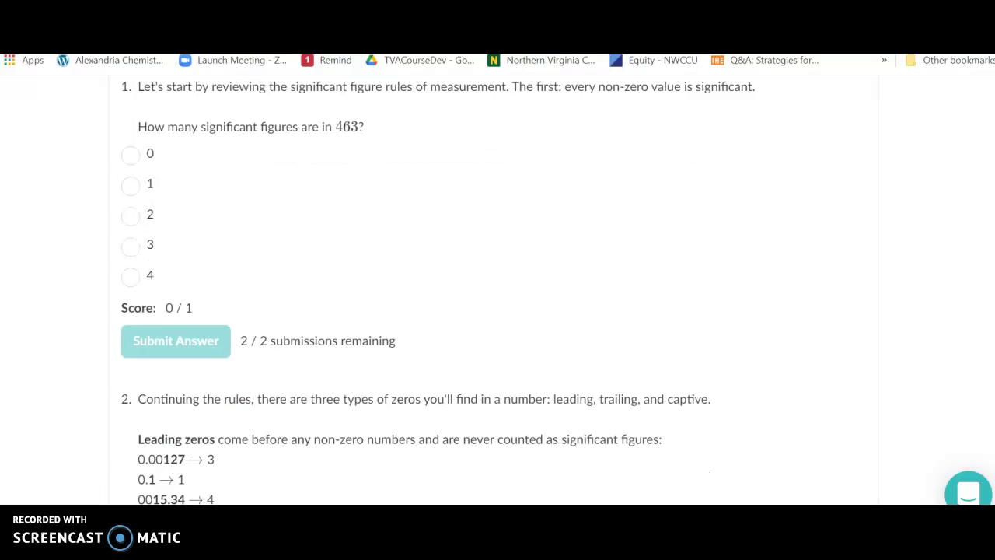
scroll(497, 290, down, 3)
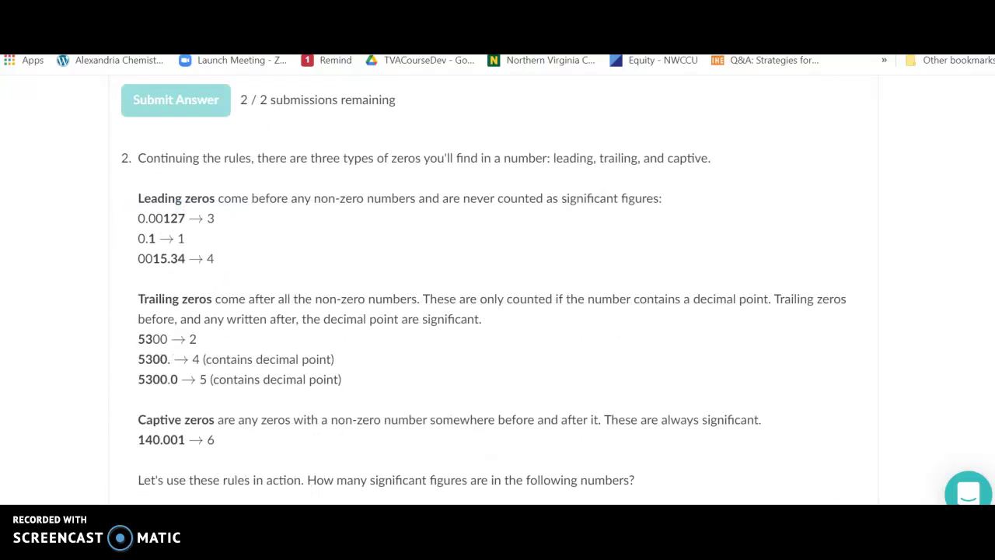
scroll(497, 290, down, 3)
scroll(497, 290, down, 1)
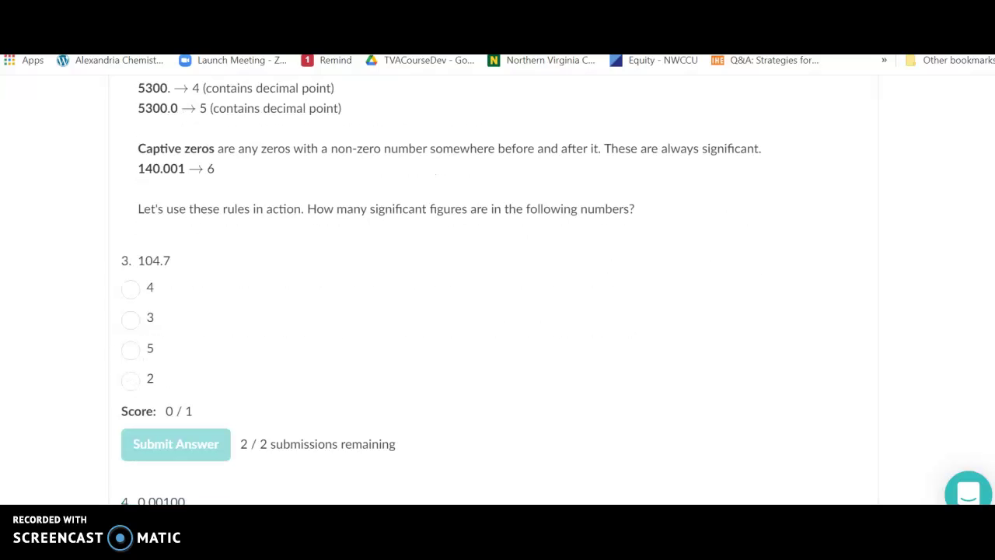
scroll(498, 290, down, 8)
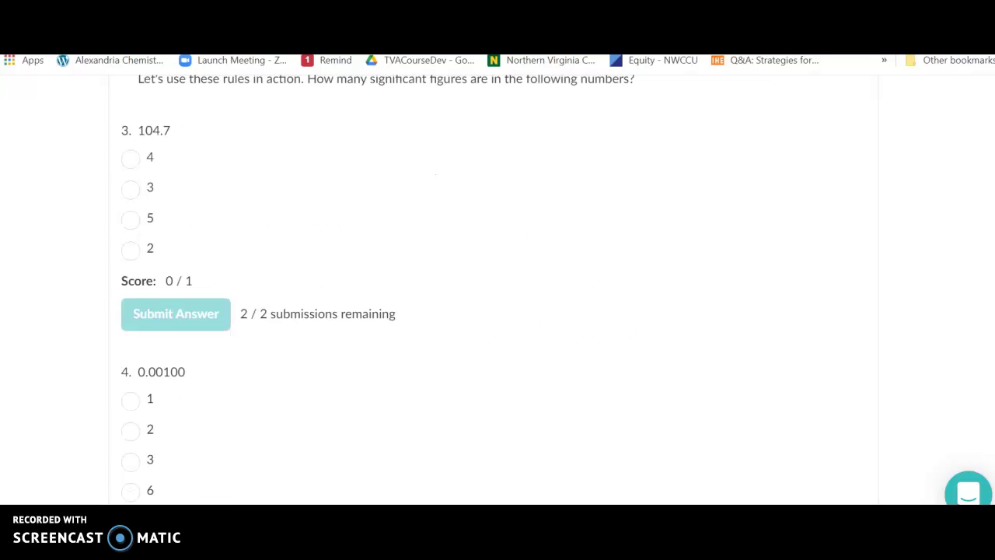
scroll(497, 290, down, 4)
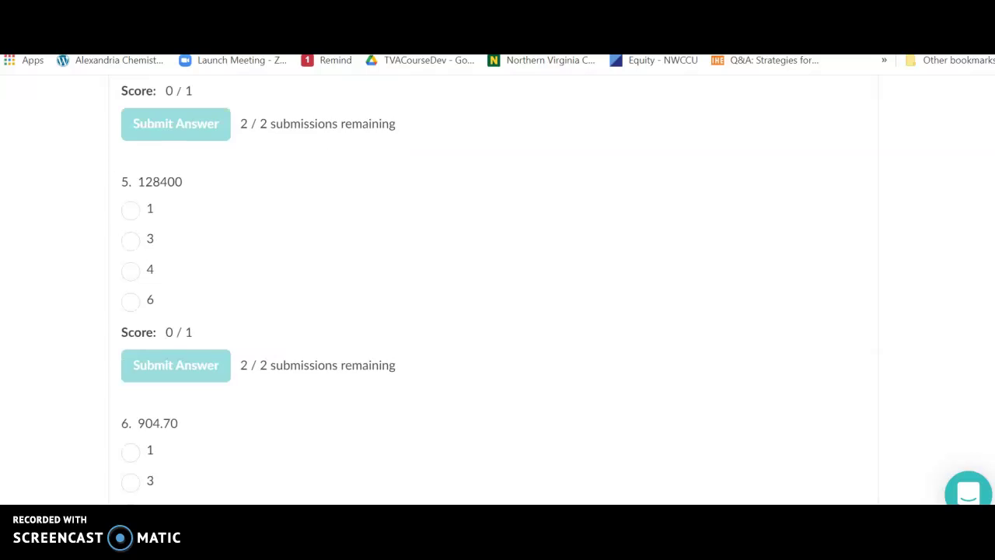
scroll(497, 290, down, 3)
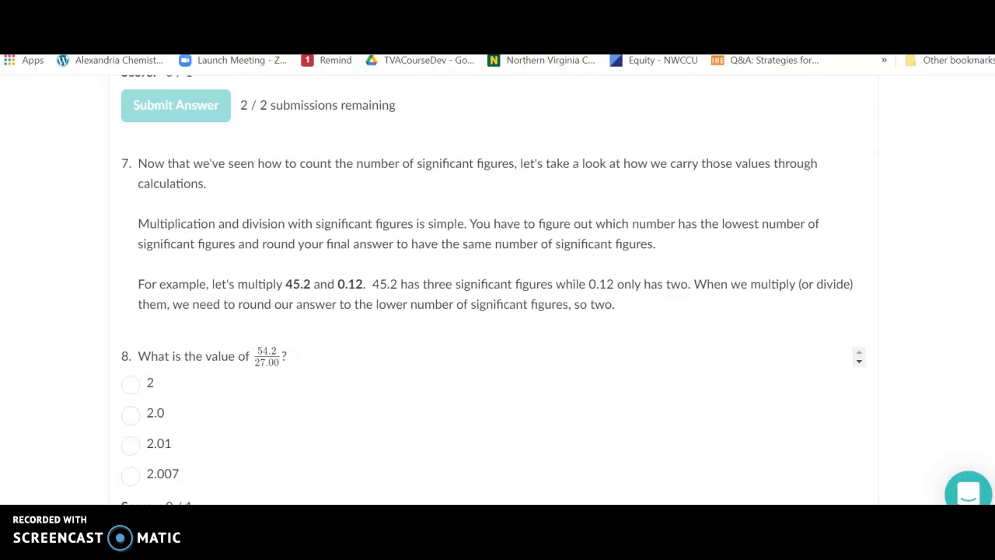
scroll(493, 290, down, 5)
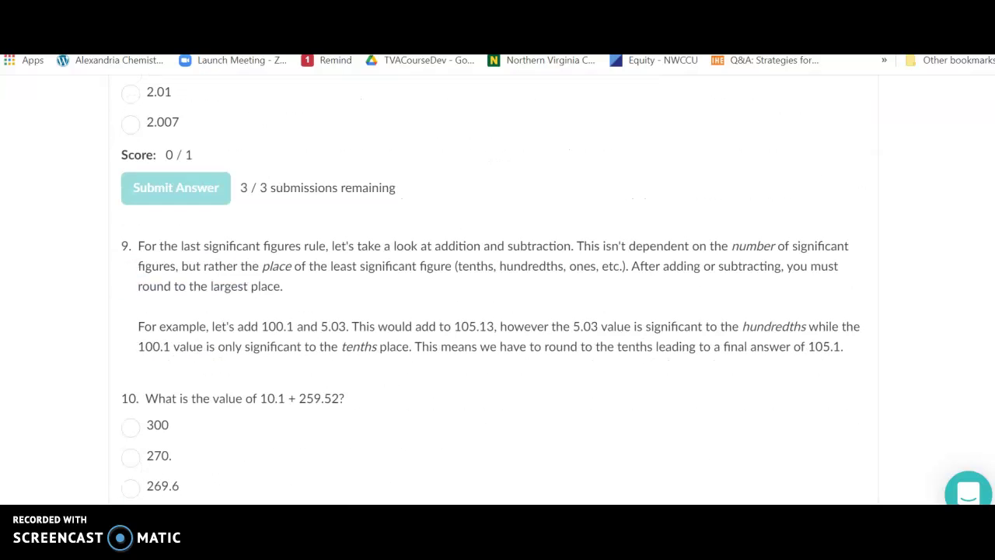
scroll(490, 291, down, 1)
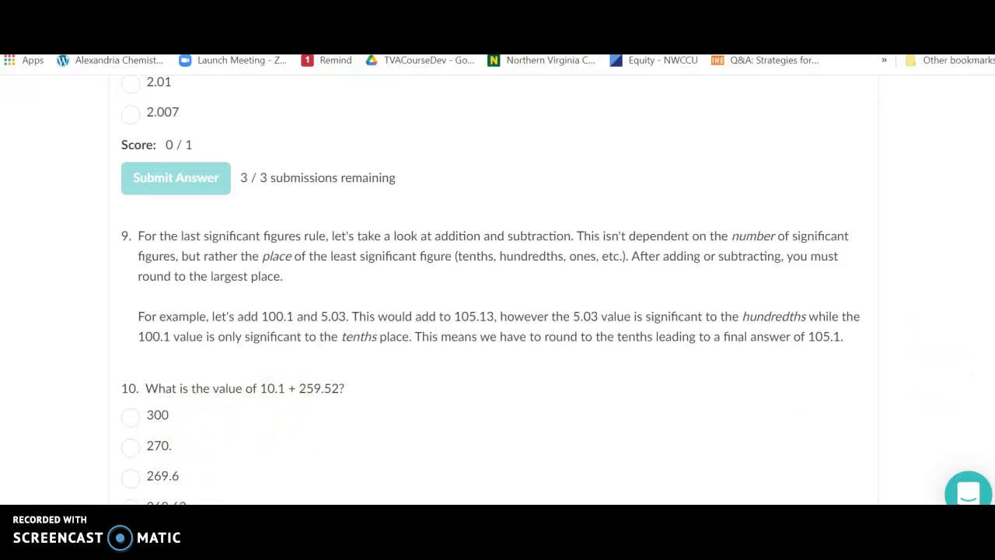
- Answer the question about the volume in the graduated cylinder image with 80.0 mL and submit it
scroll(497, 287, down, 5)
scroll(498, 287, down, 3)
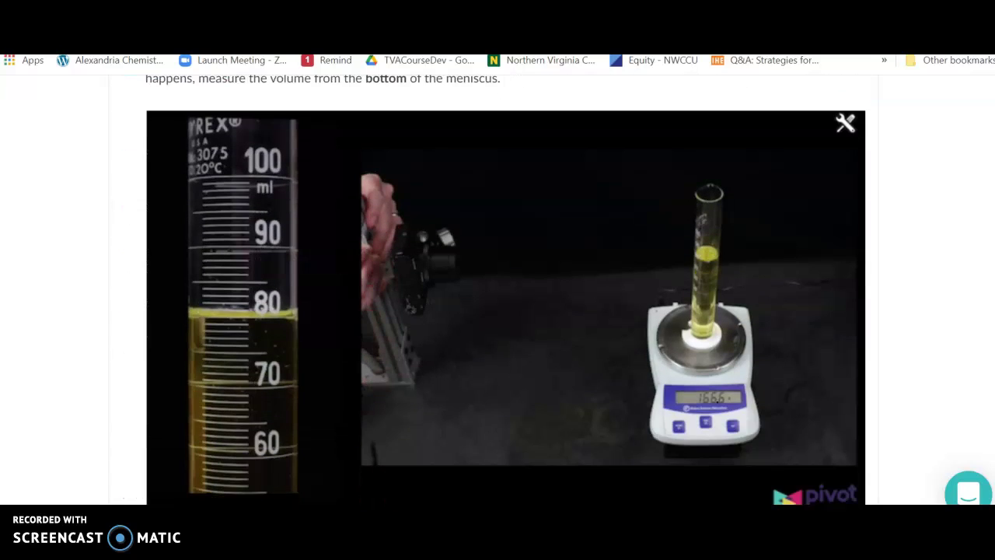
scroll(497, 287, down, 1)
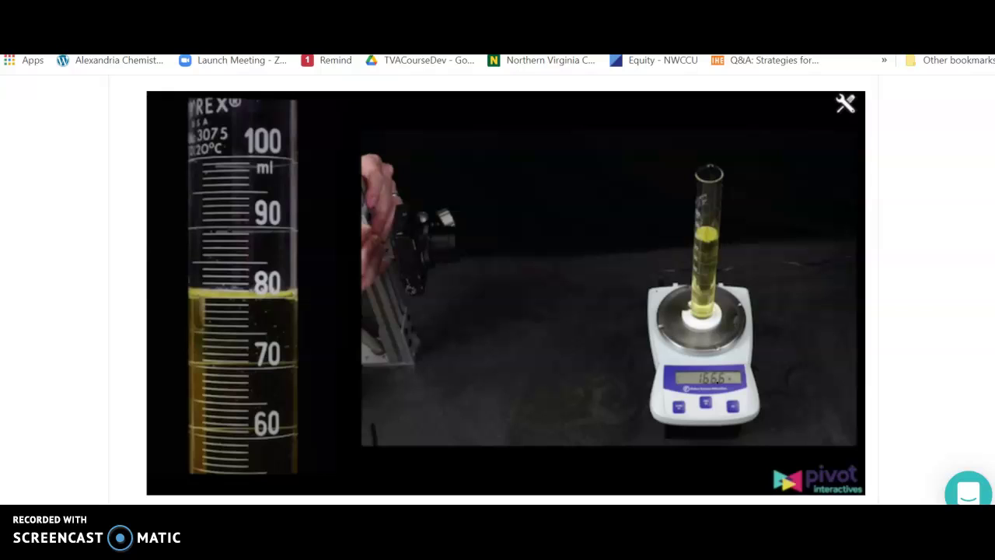
scroll(498, 288, up, 1)
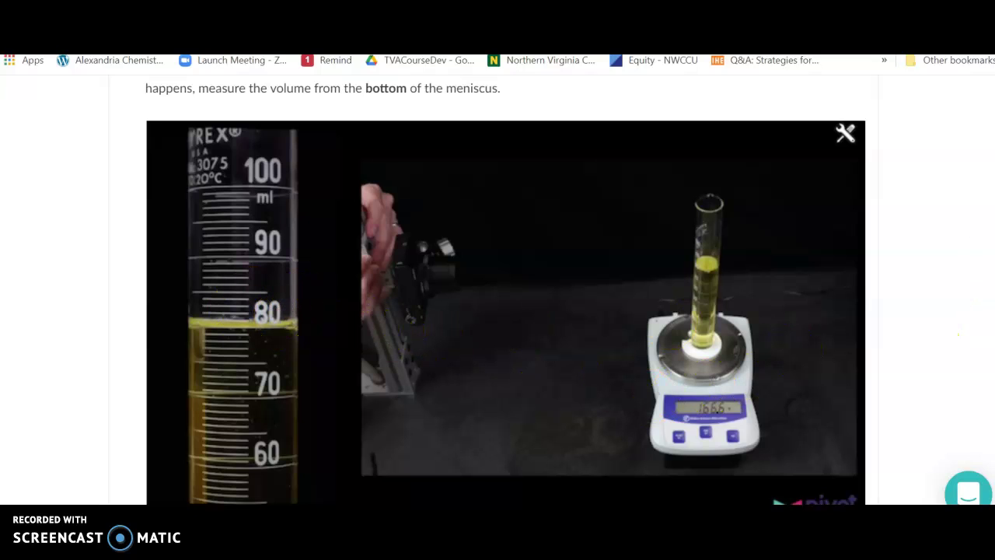
scroll(506, 311, down, 1)
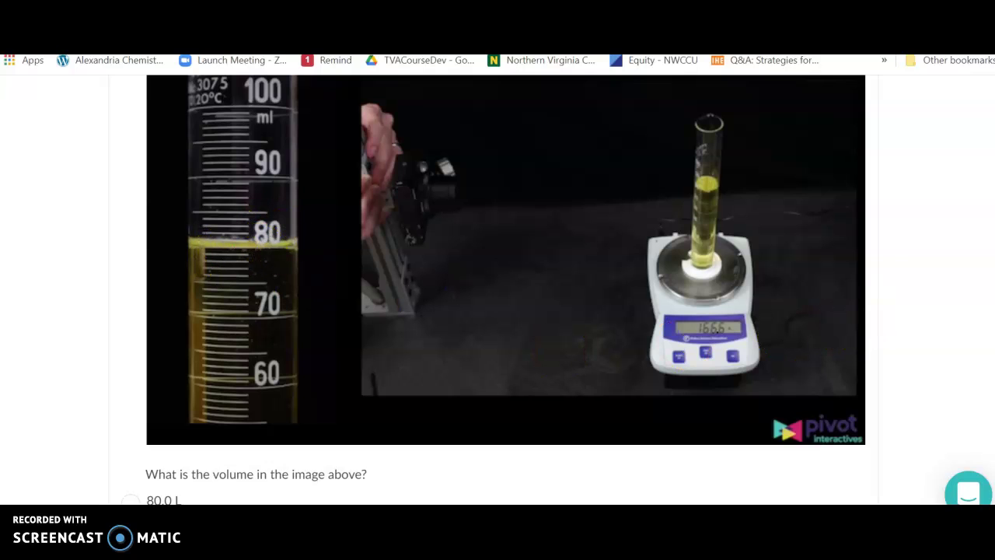
scroll(329, 269, down, 1)
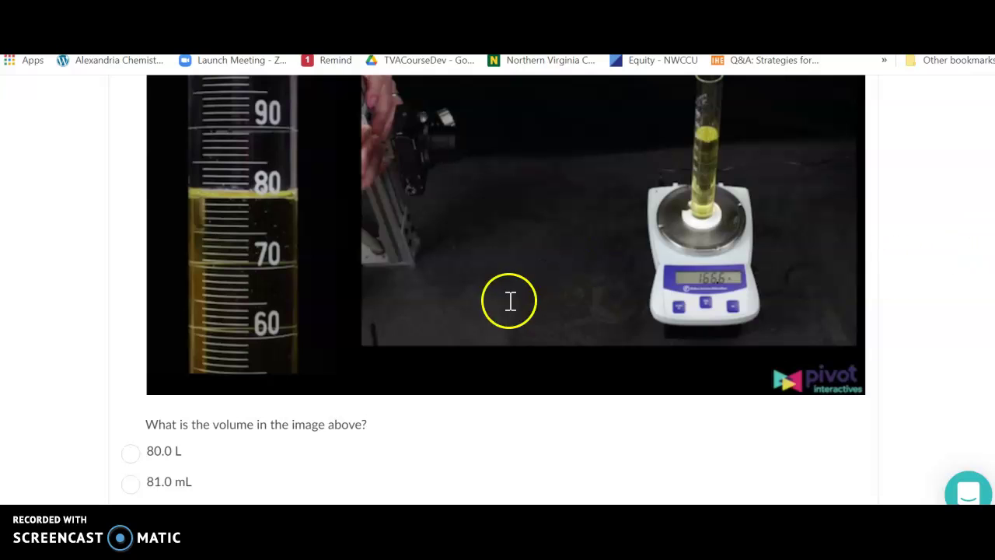
scroll(497, 287, down, 2)
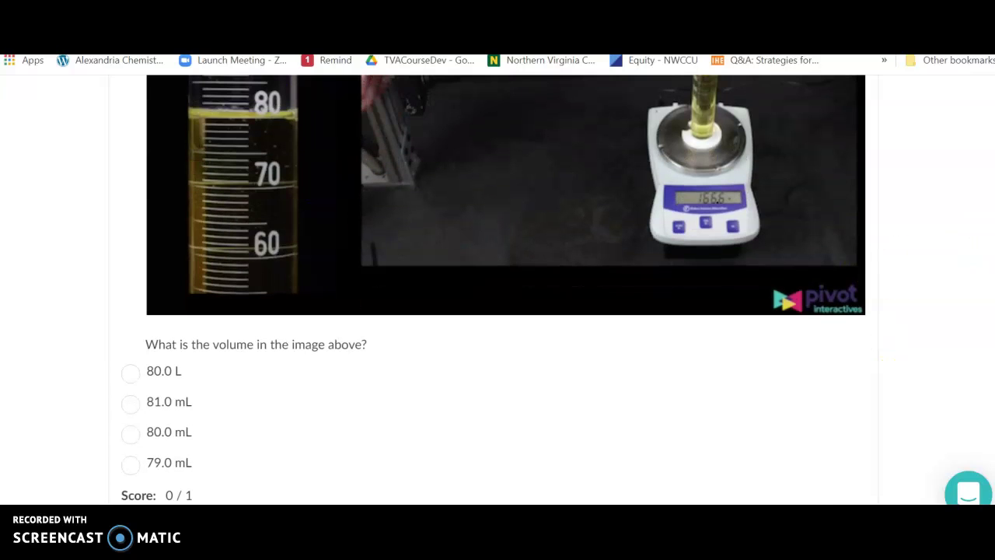
click(131, 435)
scroll(498, 288, down, 1)
scroll(498, 287, down, 1)
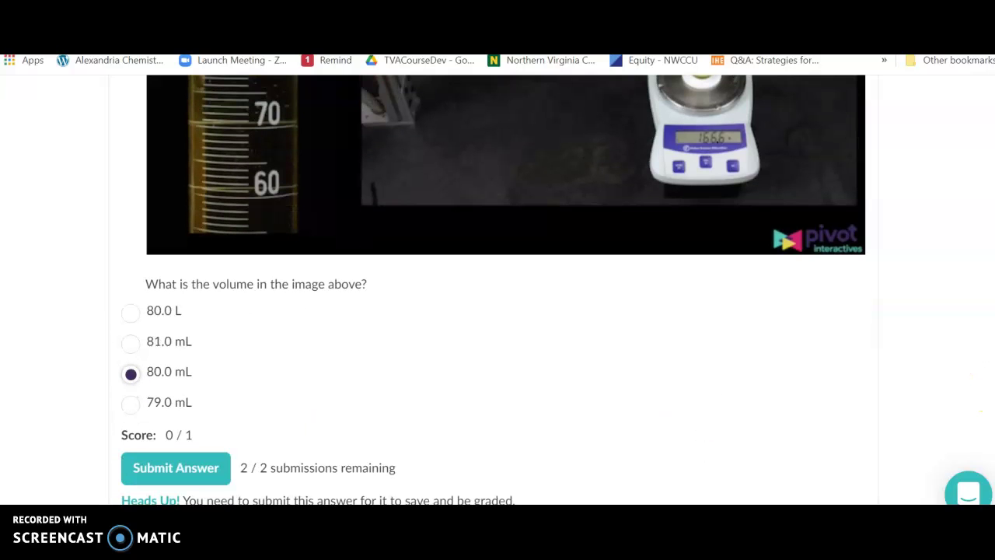
click(178, 474)
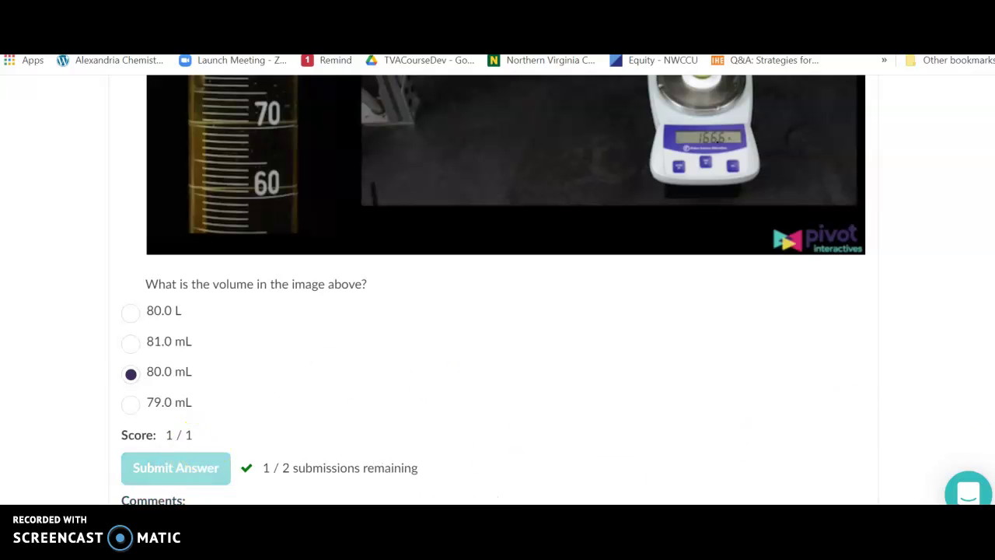
- Check the feedback on the volume answer and the scale image, and read questions 12 to 14 on mass, significant figures and density
scroll(498, 287, down, 1)
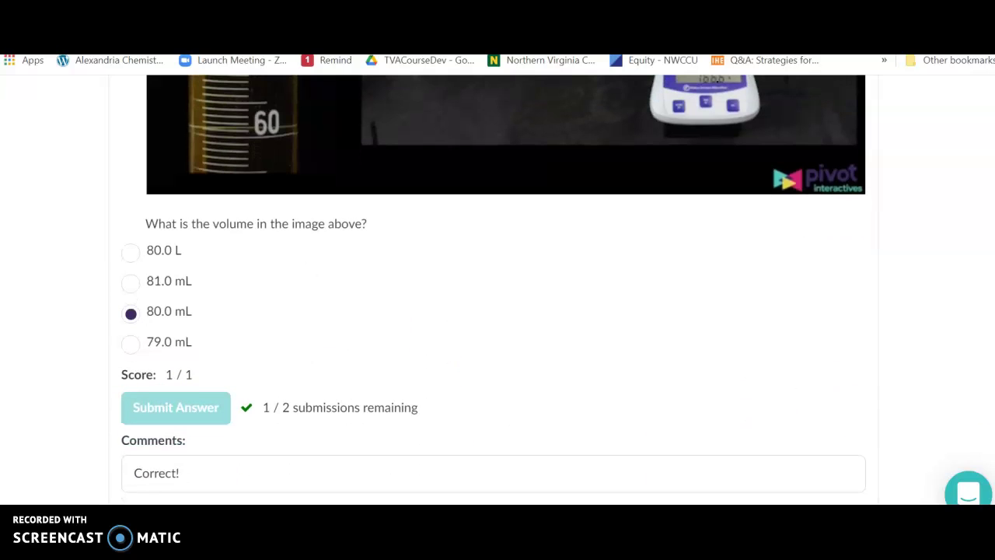
scroll(498, 288, up, 1)
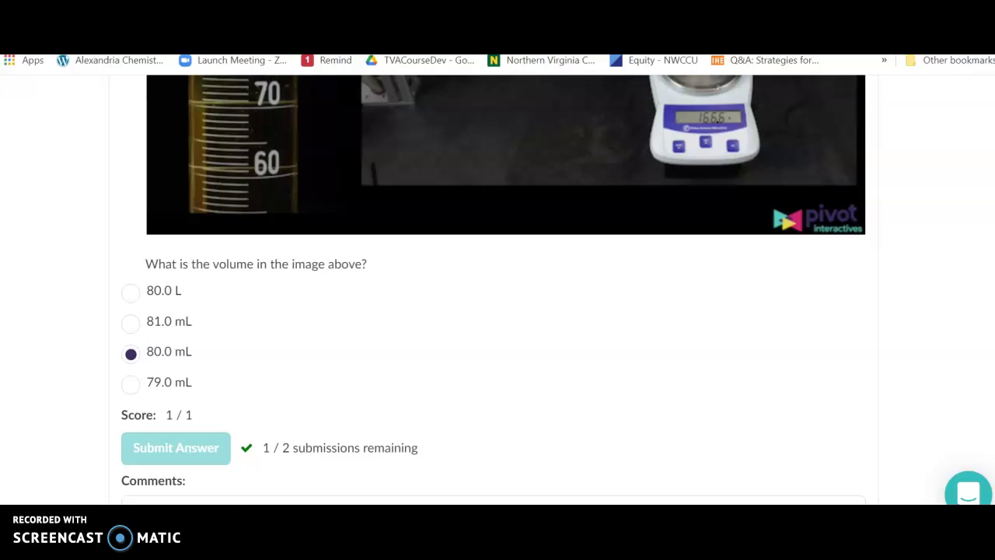
scroll(498, 287, up, 2)
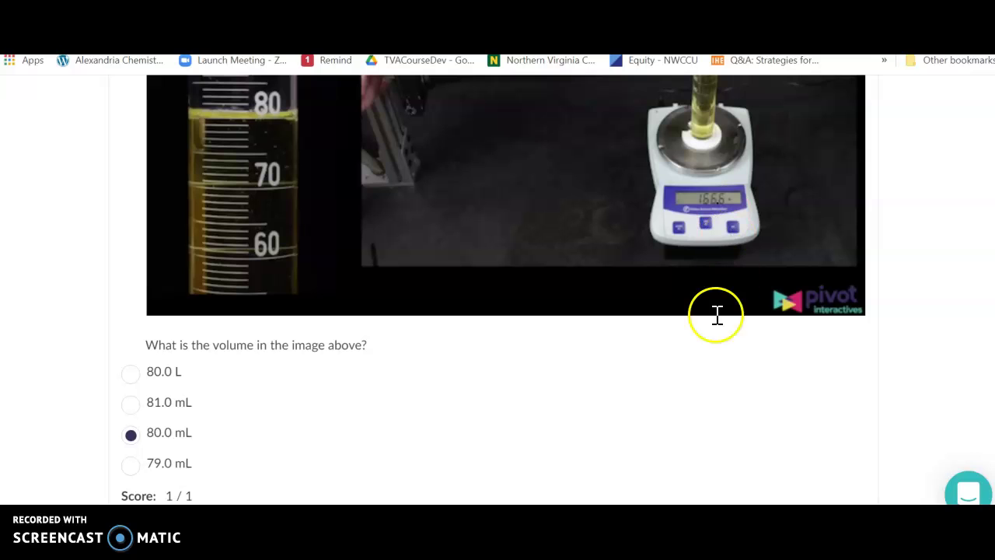
scroll(493, 287, down, 6)
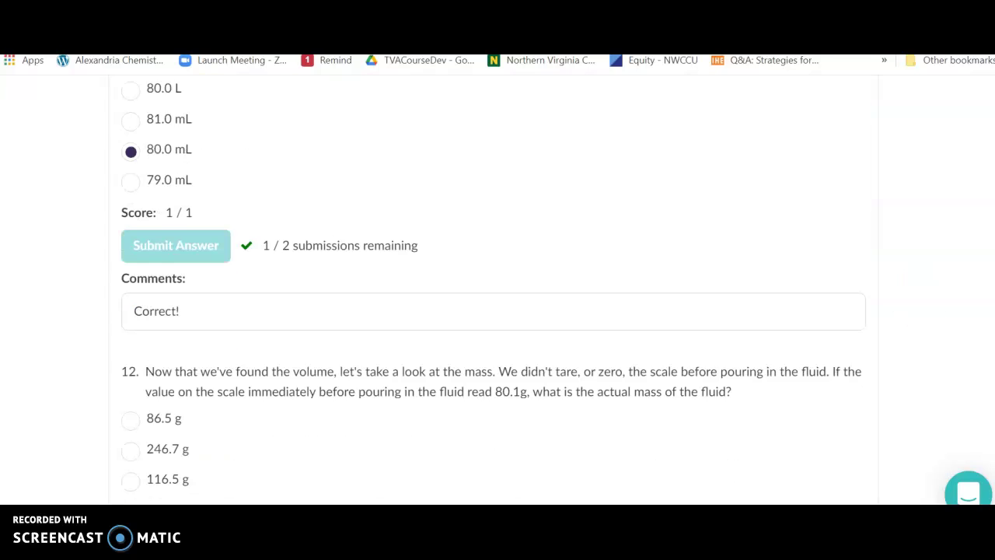
scroll(493, 288, down, 7)
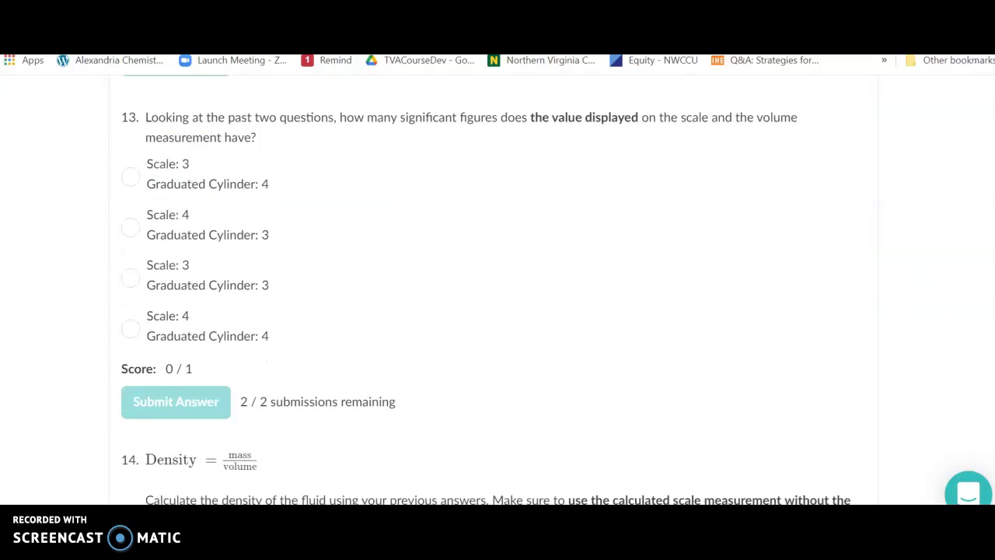
scroll(493, 287, down, 4)
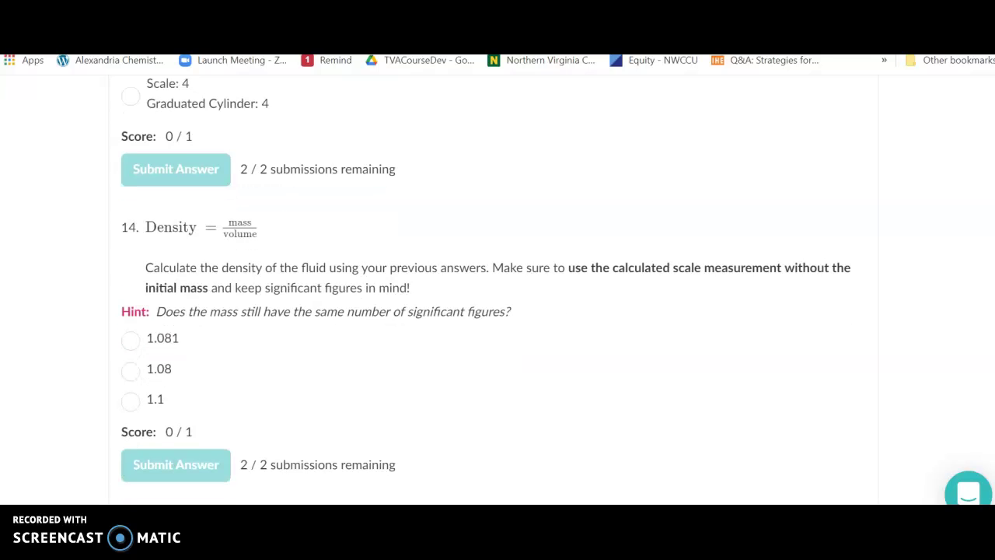
scroll(493, 288, down, 3)
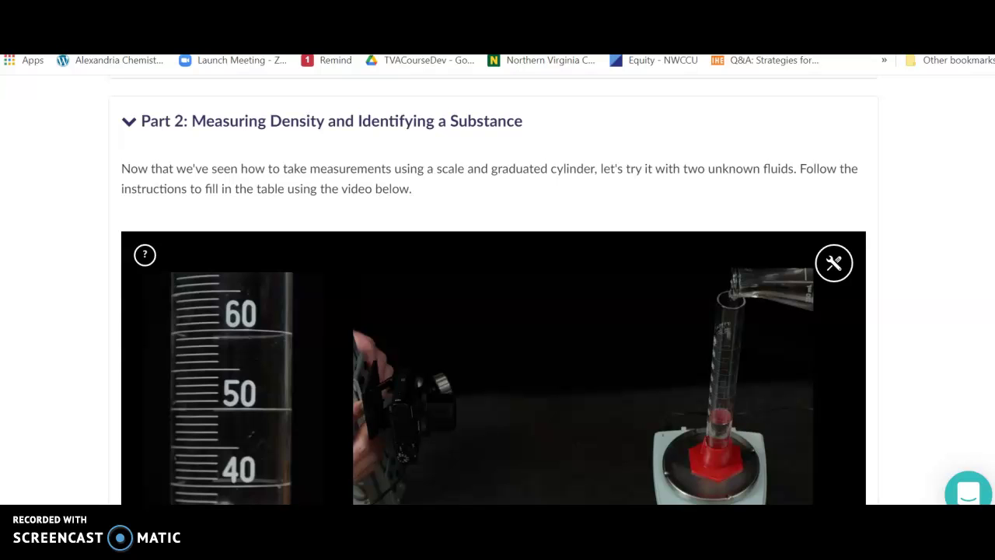
- Go to the Part 2 liquid 1 video and dismiss the Oracle session timeout notice covering it
scroll(492, 311, down, 1)
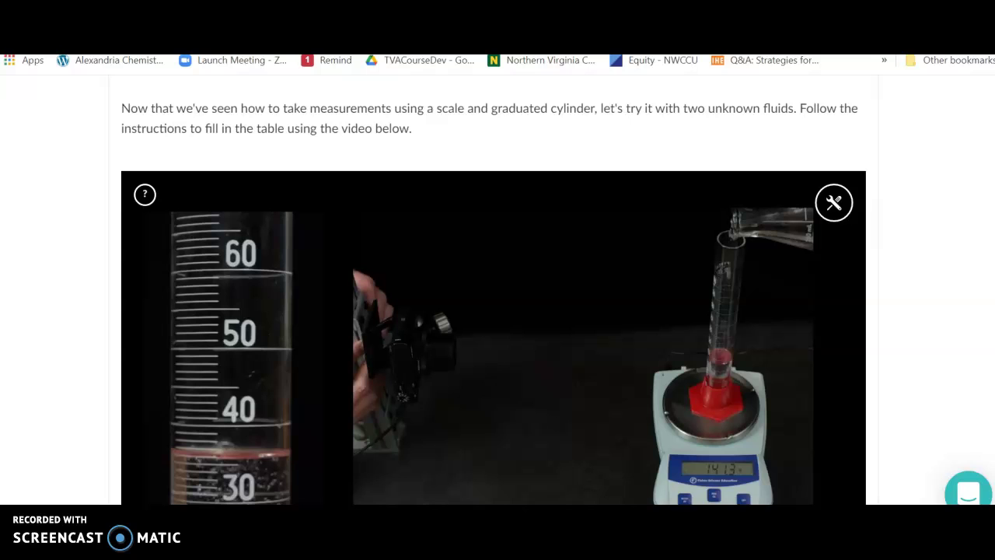
scroll(493, 311, down, 5)
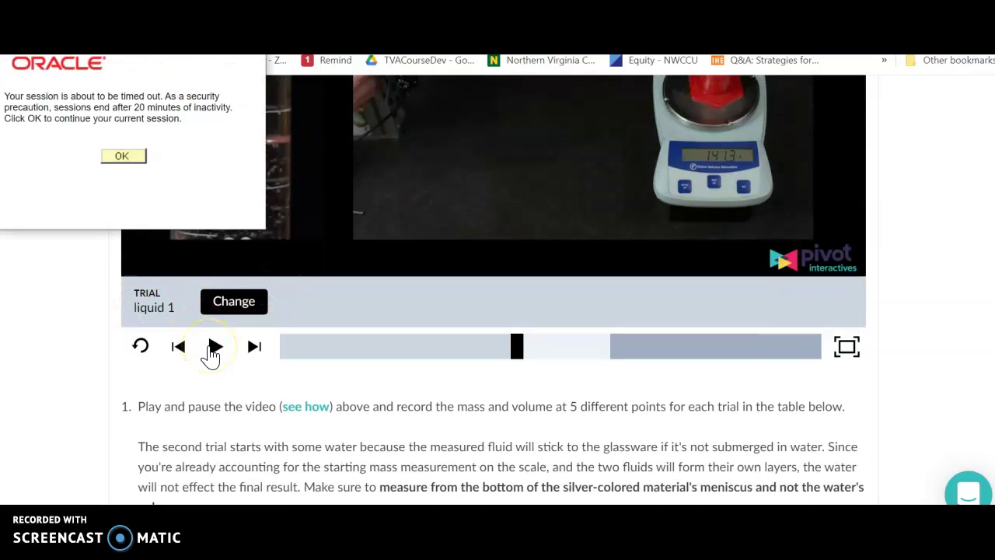
click(513, 345)
click(84, 147)
click(112, 156)
- Rewind the liquid 1 trial video to its start, watch it in full screen and return to the activity page
click(300, 342)
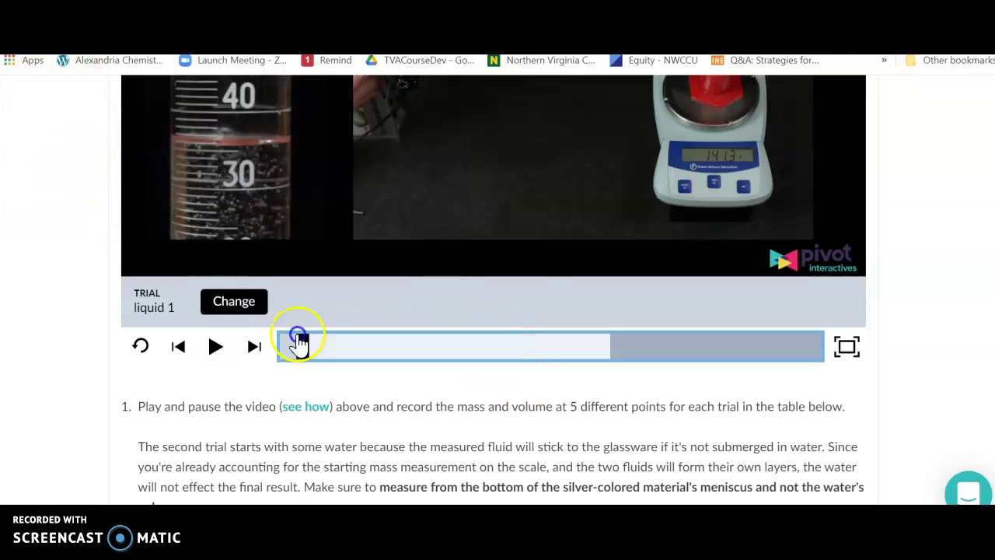
click(217, 343)
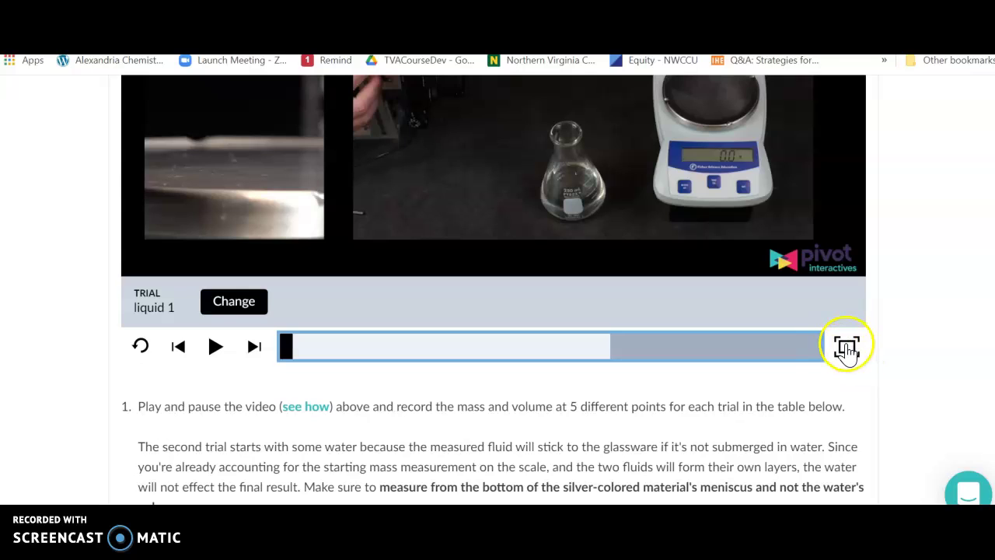
click(846, 348)
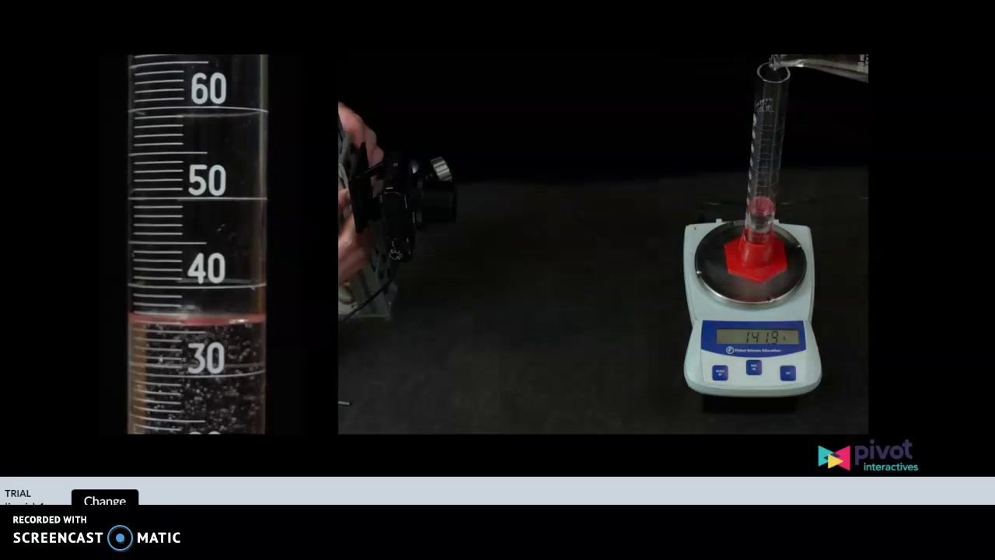
click(811, 289)
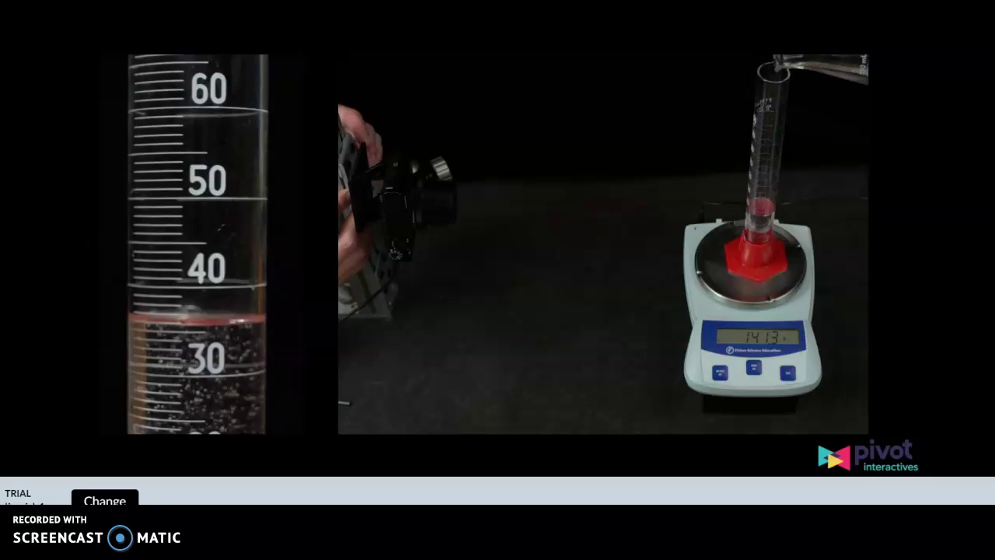
click(101, 496)
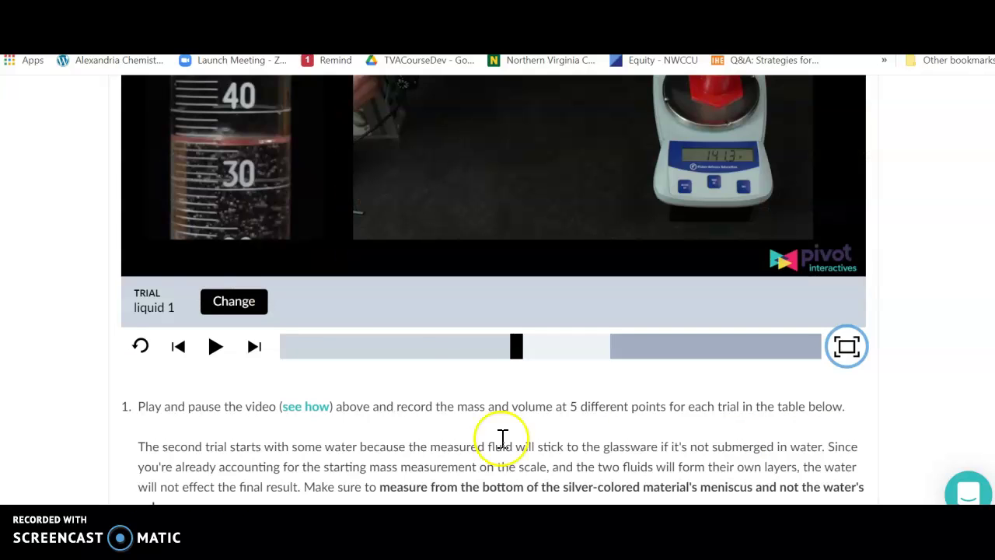
- Load the liquid 2 trial in the Part 2 video player and play its video
click(233, 305)
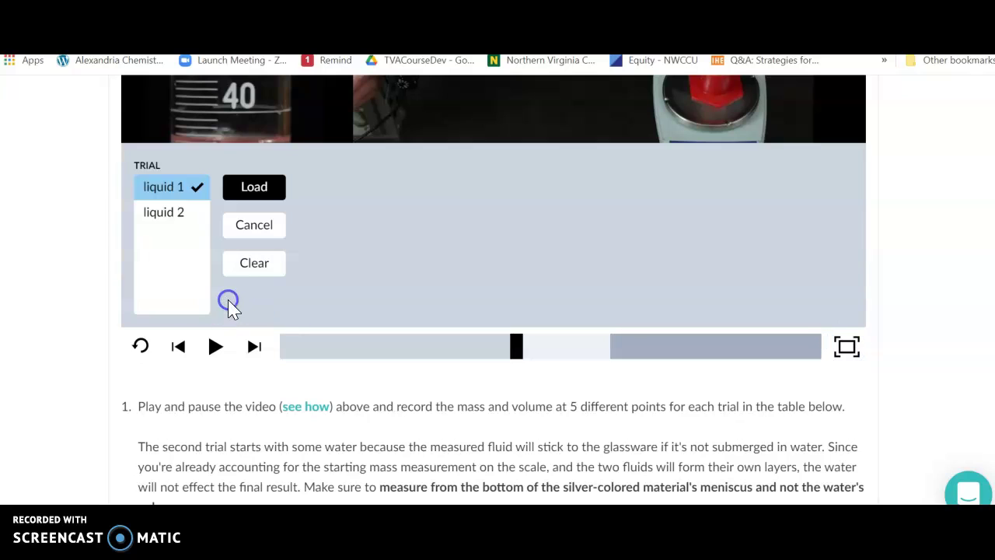
click(167, 213)
click(245, 191)
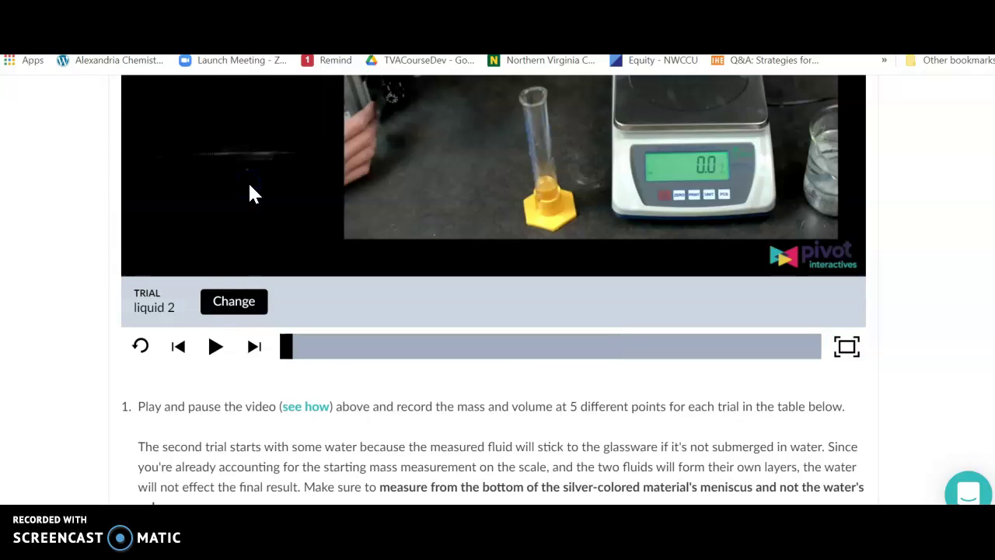
click(215, 349)
scroll(493, 291, up, 2)
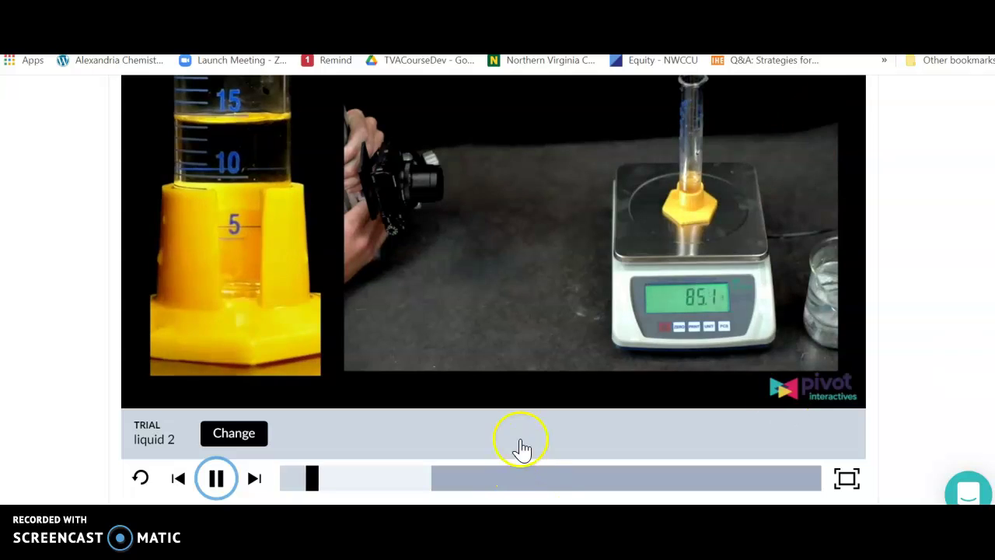
- Play and pause the liquid 2 trial video to examine the scale and graduated cylinder before and after liquid is added
click(217, 489)
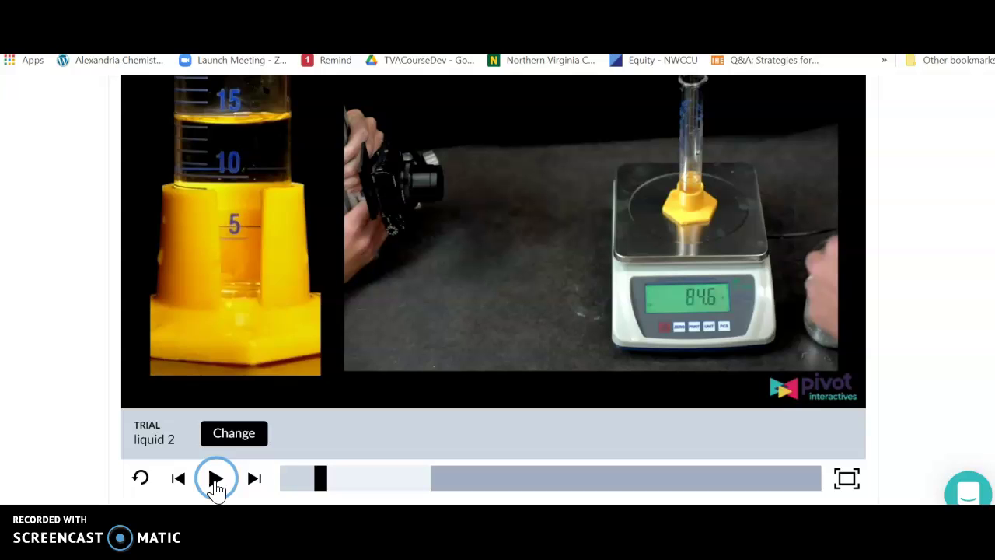
click(216, 484)
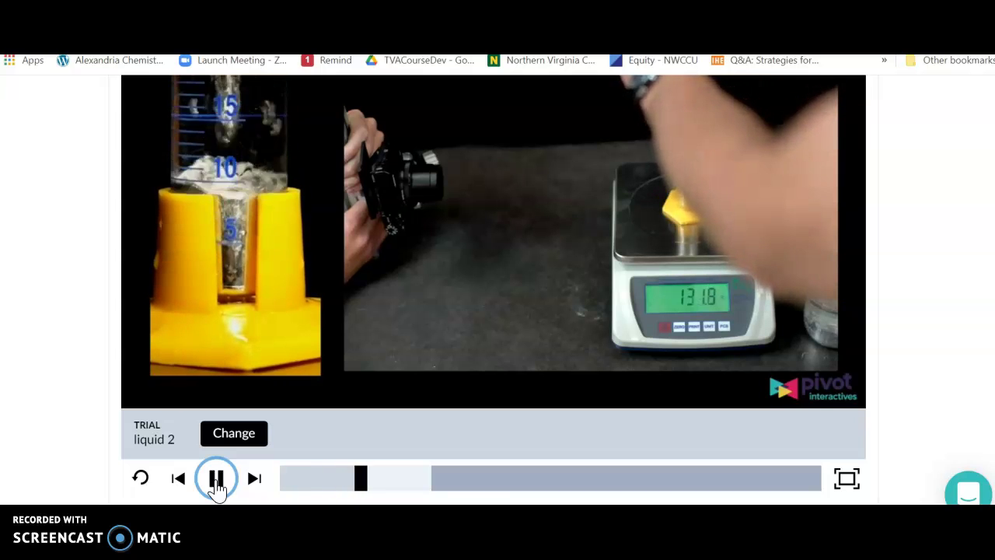
click(216, 484)
click(216, 479)
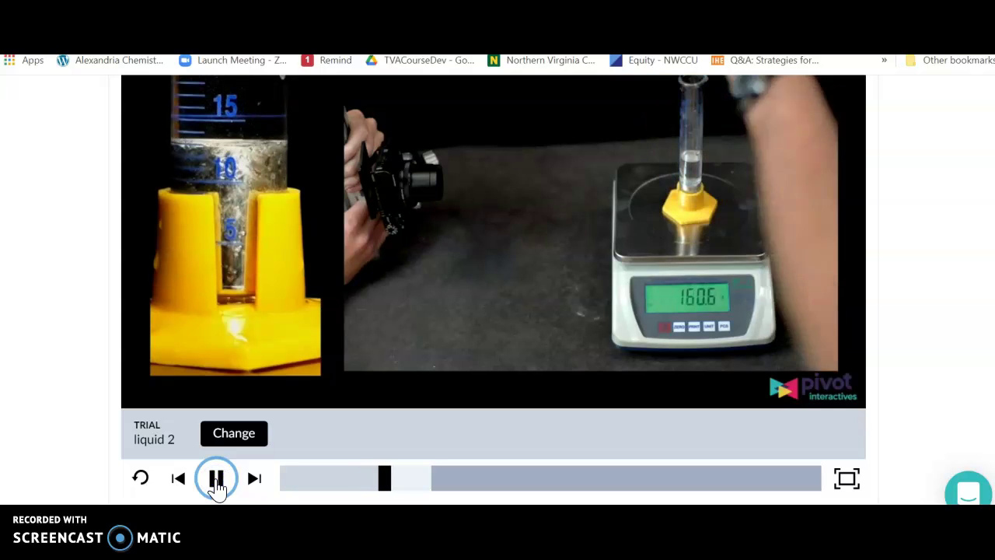
click(216, 482)
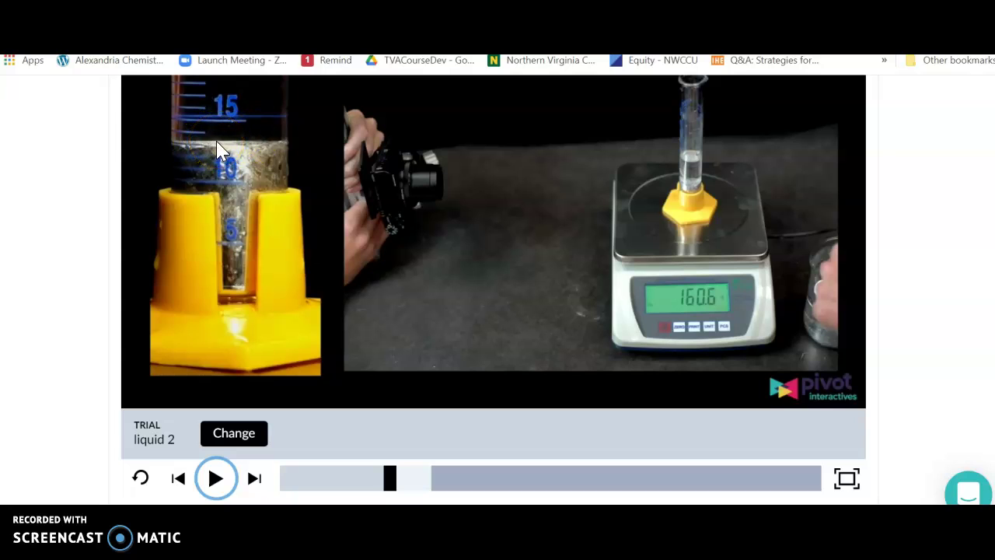
- Fill row 1 of the data table with a Trial 1 volume of 22.0 mL and a total mass of 124.1 g
scroll(493, 288, down, 6)
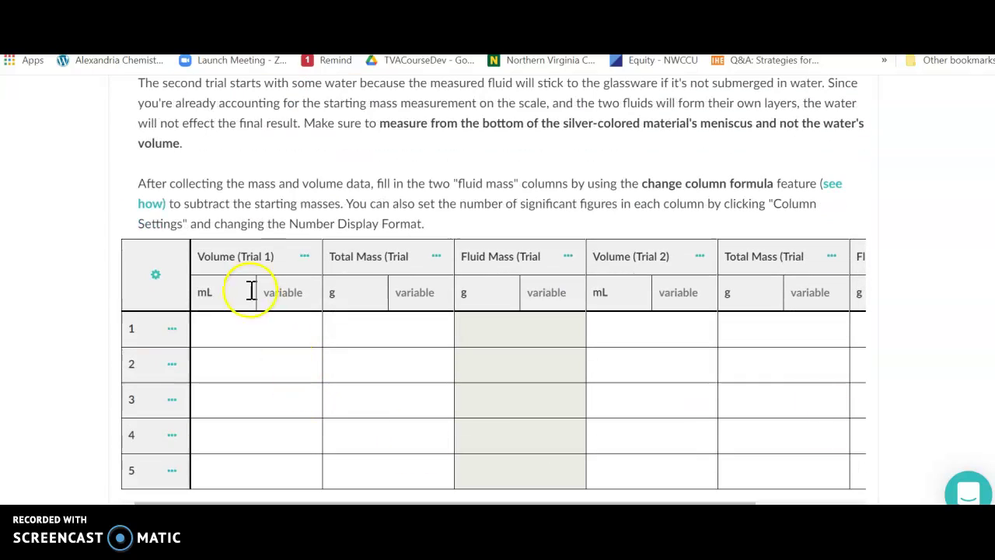
click(228, 332)
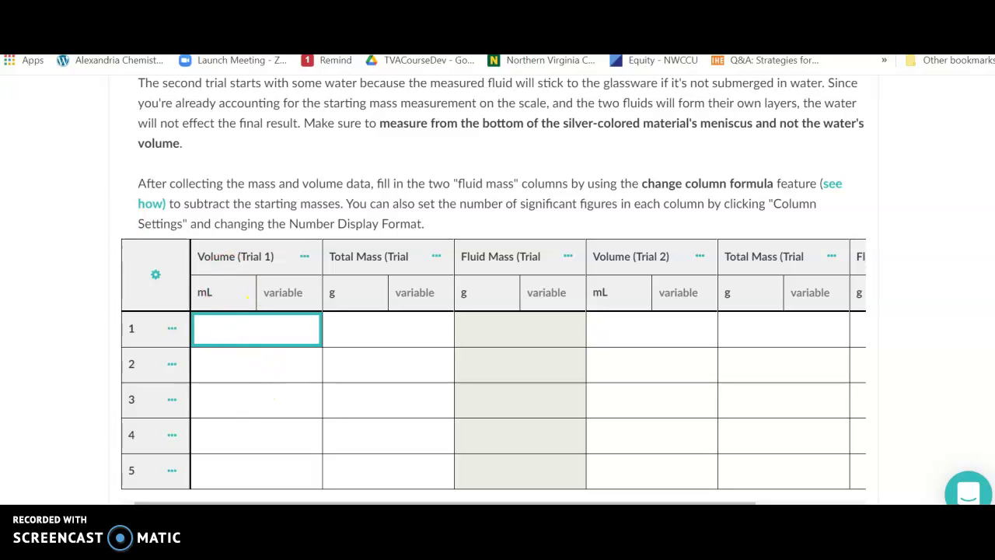
text(22.0)
click(345, 330)
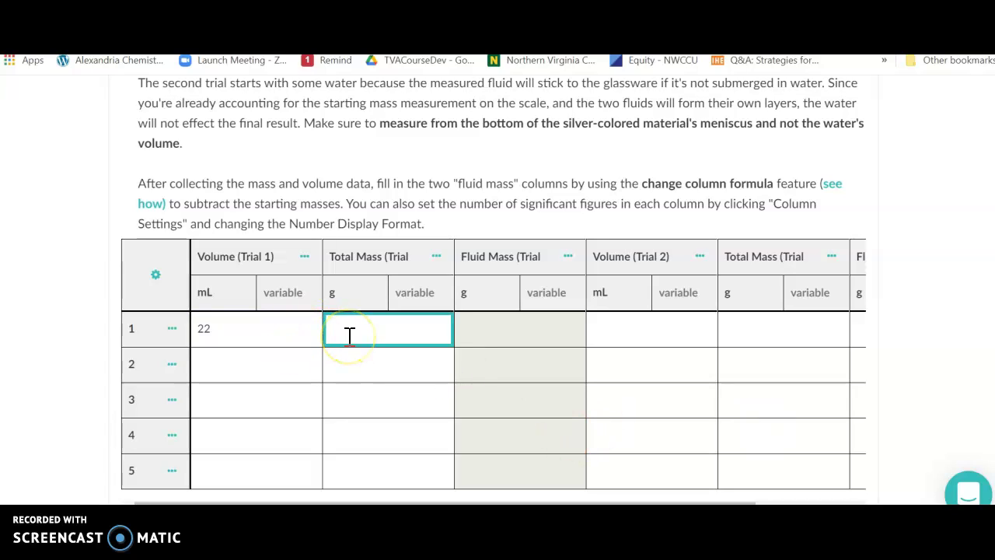
text(2)
key(BackSpace)
text(124.1)
- Fill row 2 with a Trial 1 volume of 35.9 mL and total mass of 141.3 g, and select its fluid mass cell
click(208, 365)
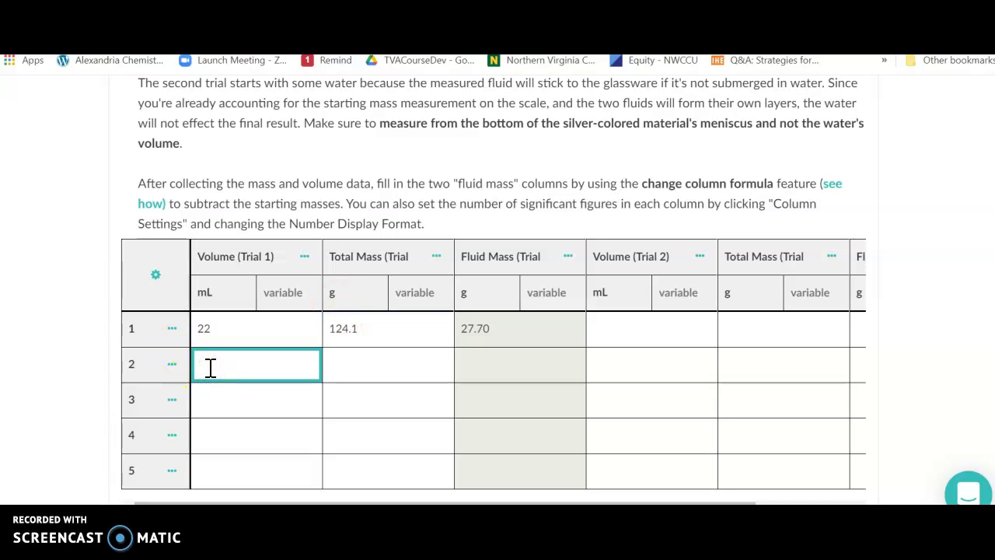
text(35.9)
click(358, 370)
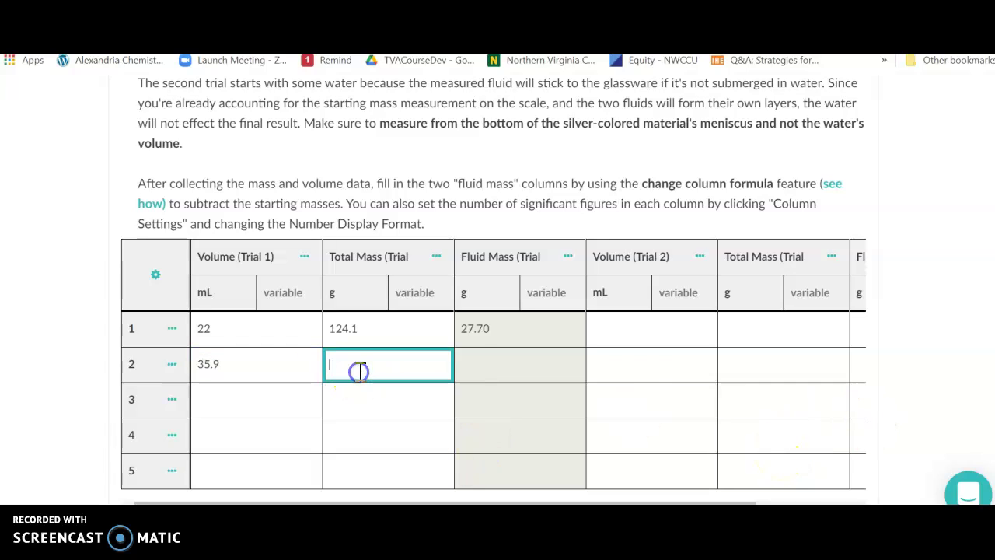
text(141.3)
click(496, 363)
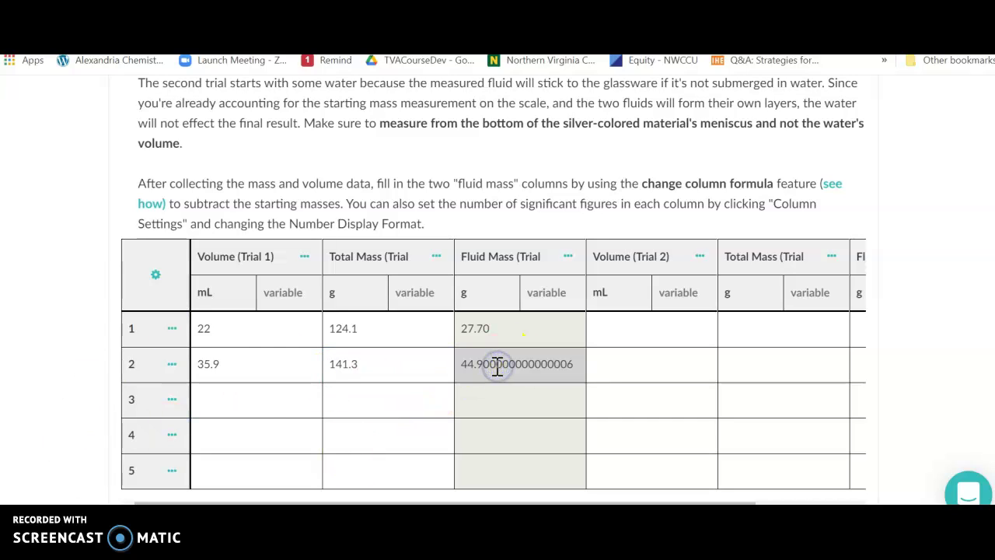
click(496, 371)
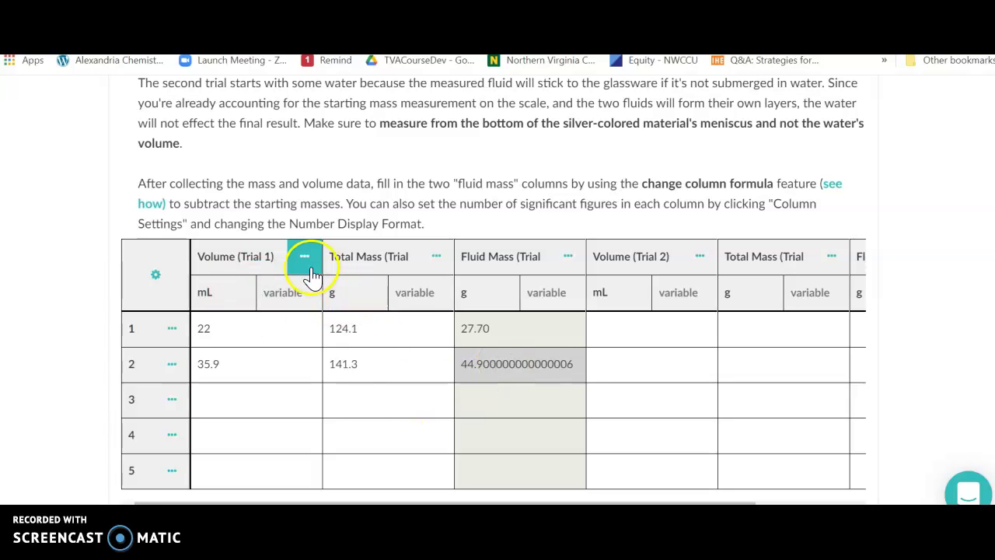
- Look through the options for row 3 and for the Total Mass columns without changing the table
click(170, 403)
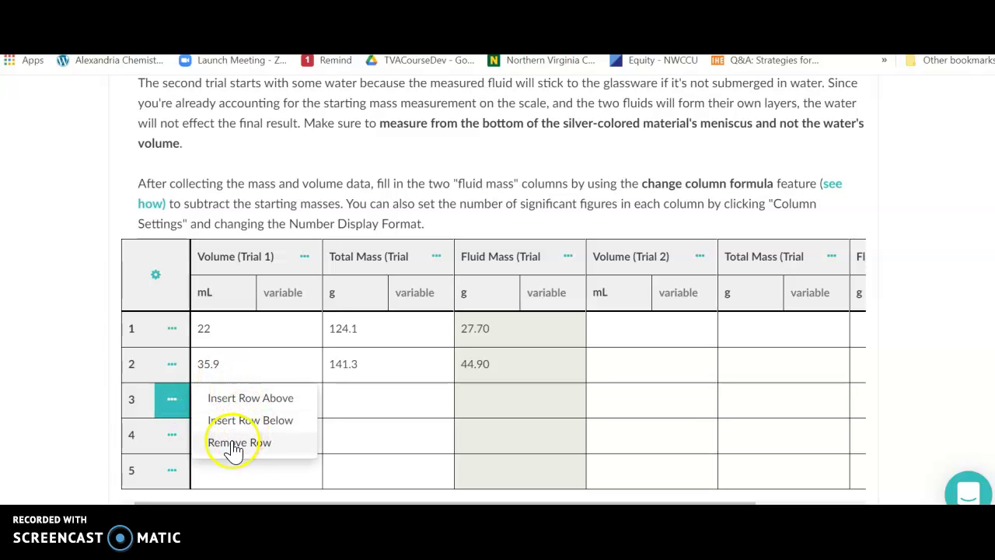
click(424, 446)
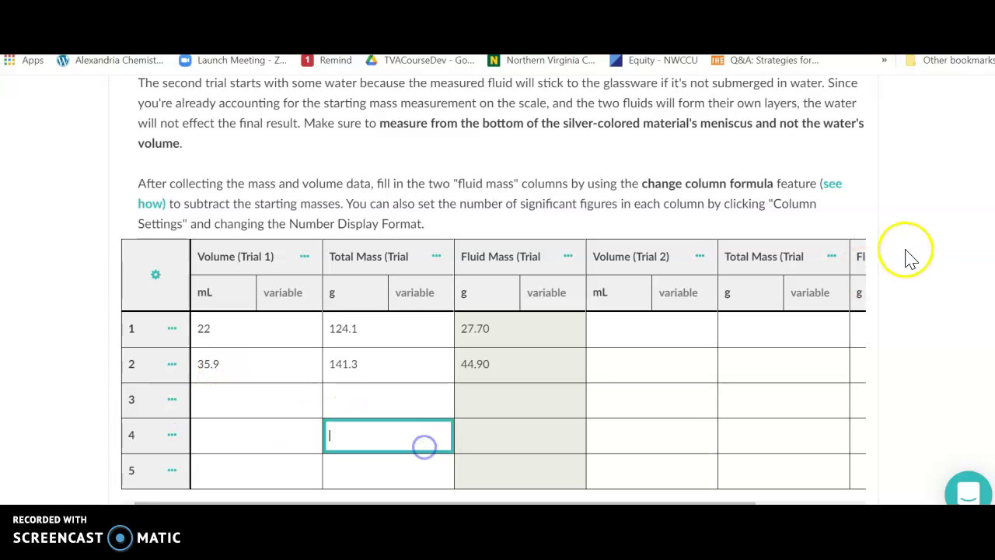
click(832, 261)
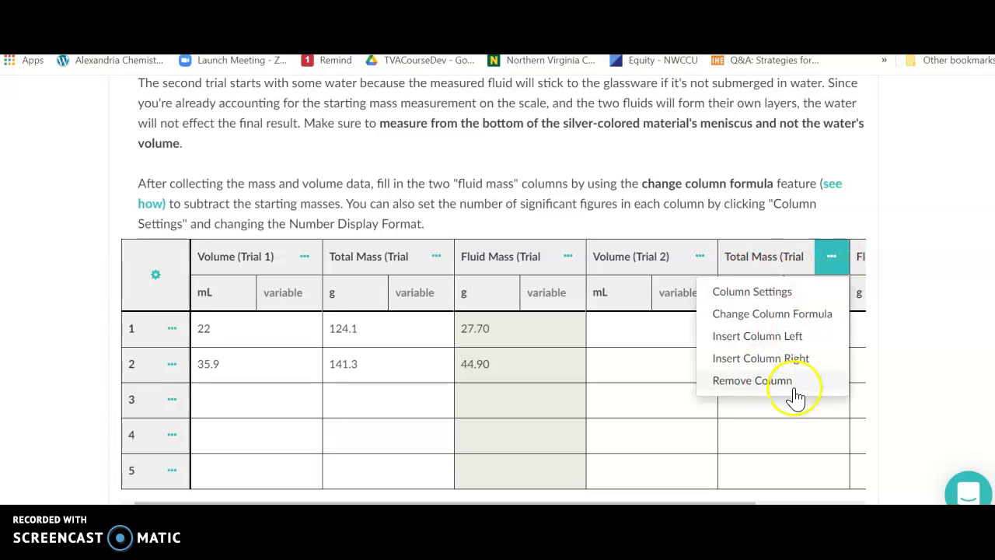
click(347, 443)
click(395, 251)
click(436, 257)
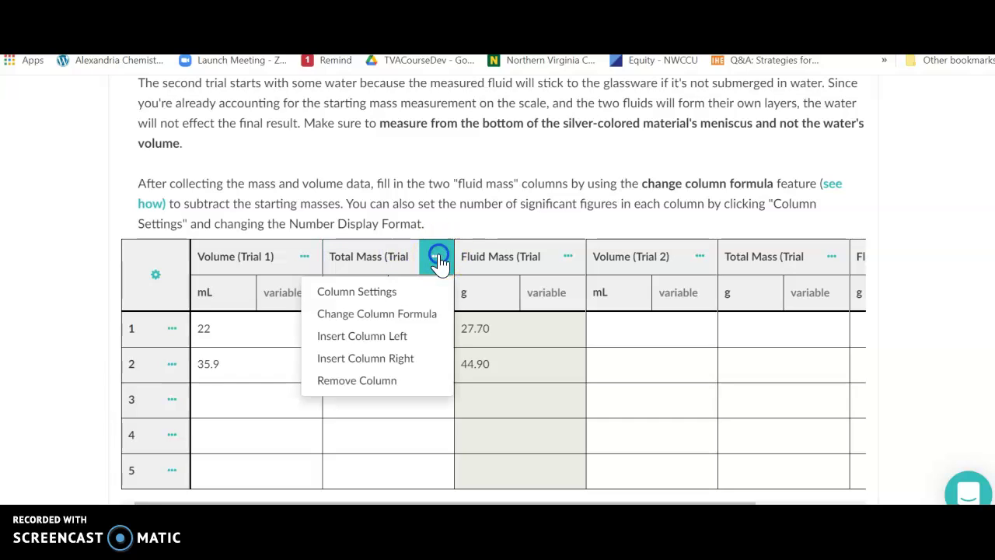
drag(406, 251, 410, 255)
click(439, 259)
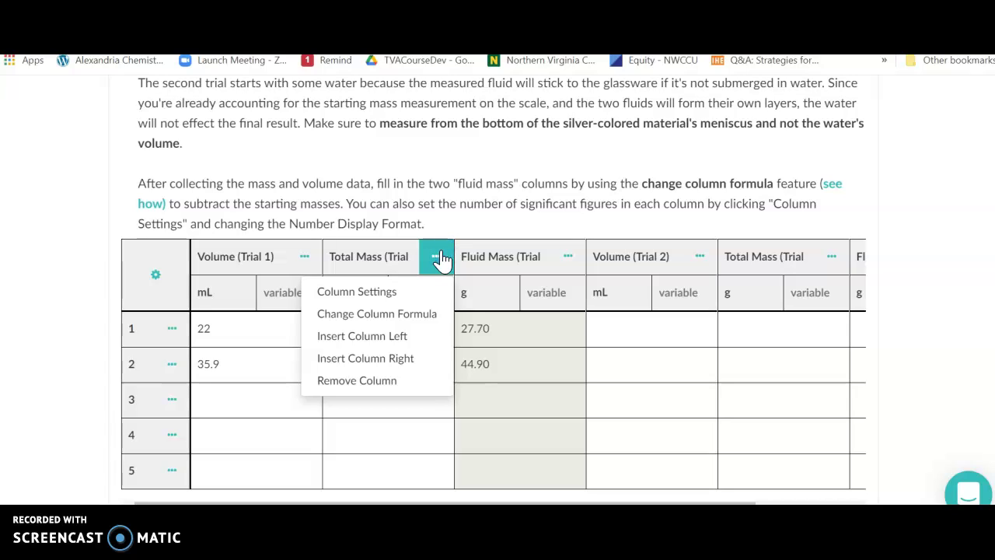
click(622, 367)
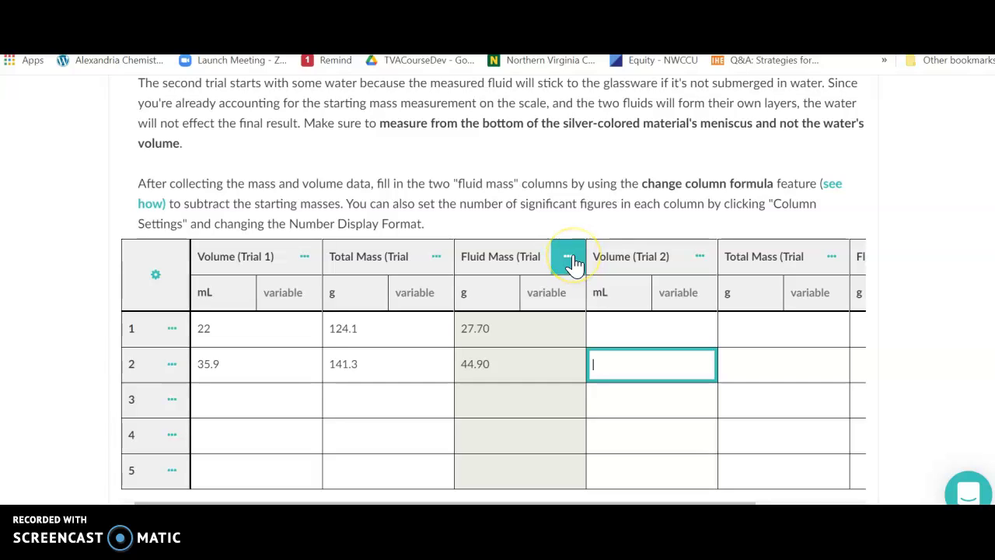
- Clear the Trial 1 Fluid Mass column formula and rebuild it as Total Mass (Trial 1) - 96.4
click(570, 261)
click(524, 314)
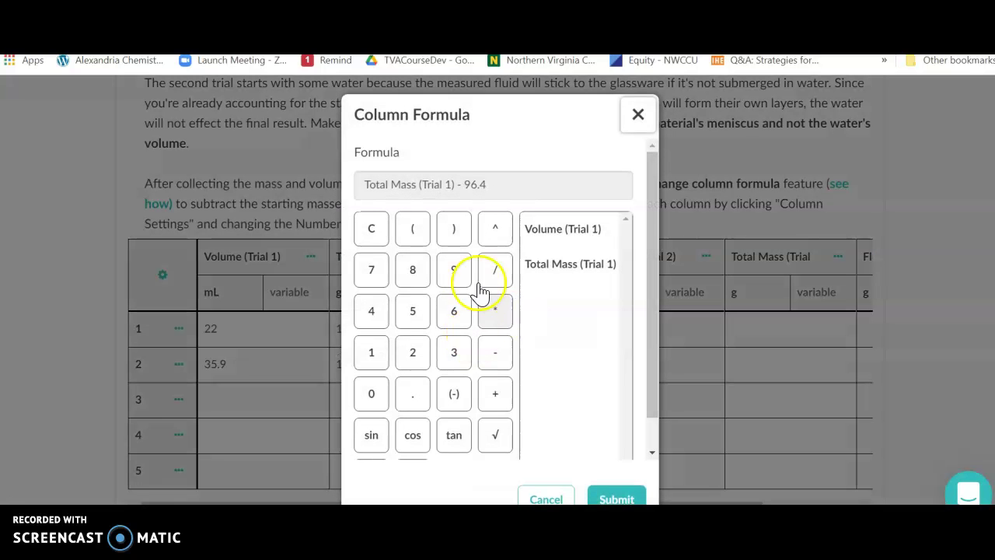
click(371, 228)
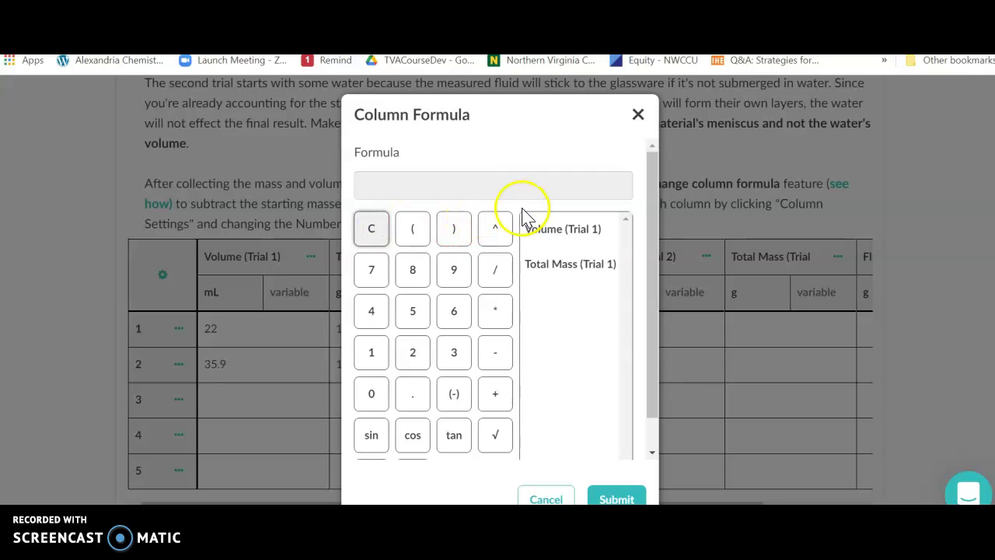
click(560, 266)
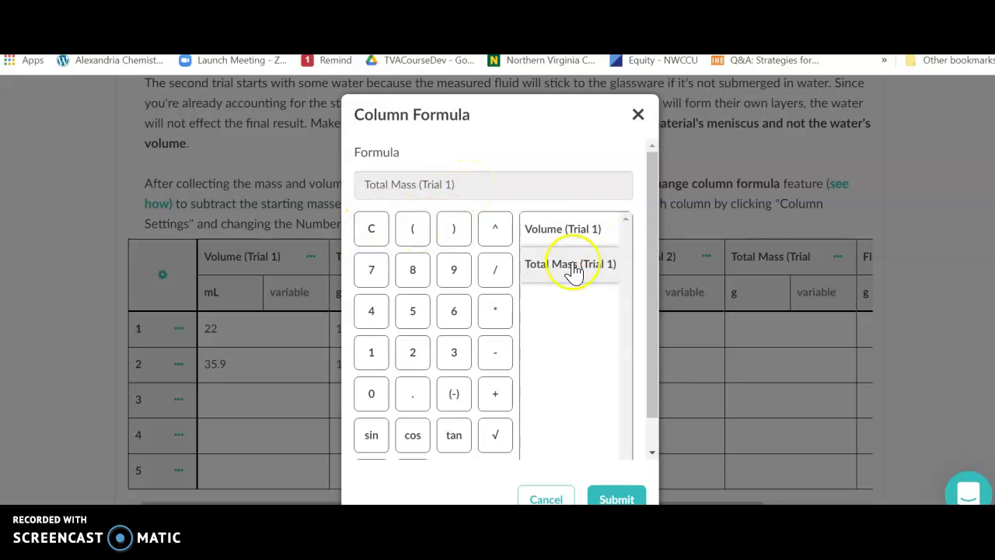
click(494, 357)
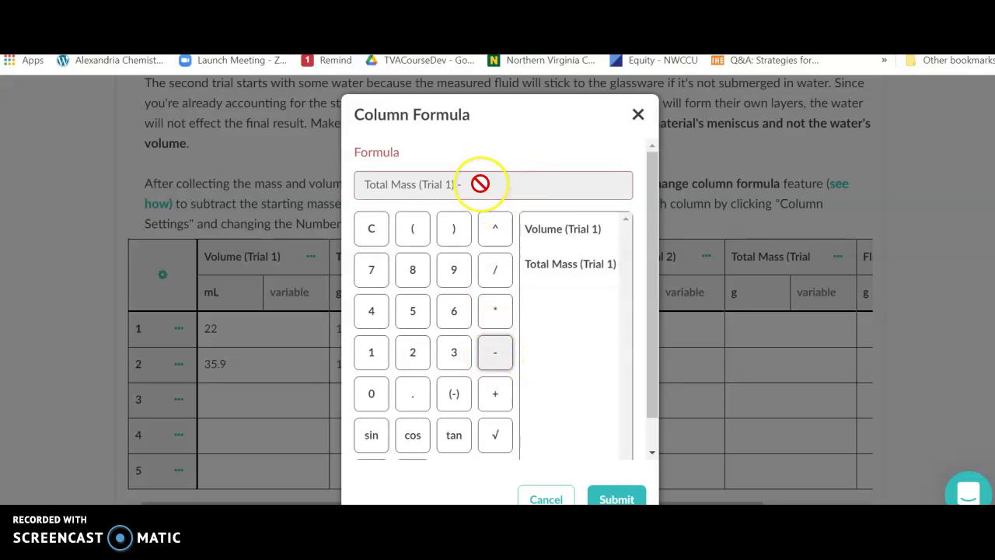
click(455, 271)
click(455, 312)
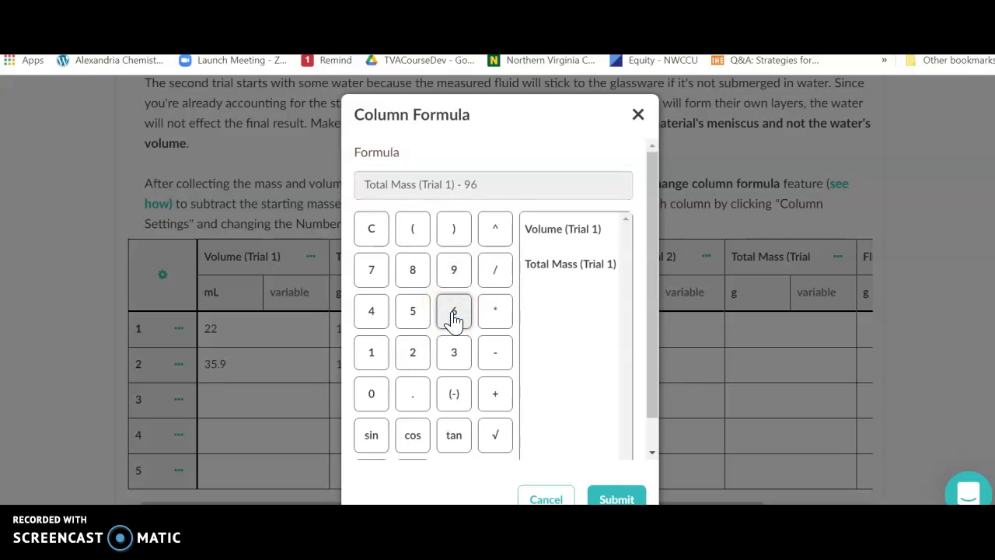
click(414, 400)
click(371, 314)
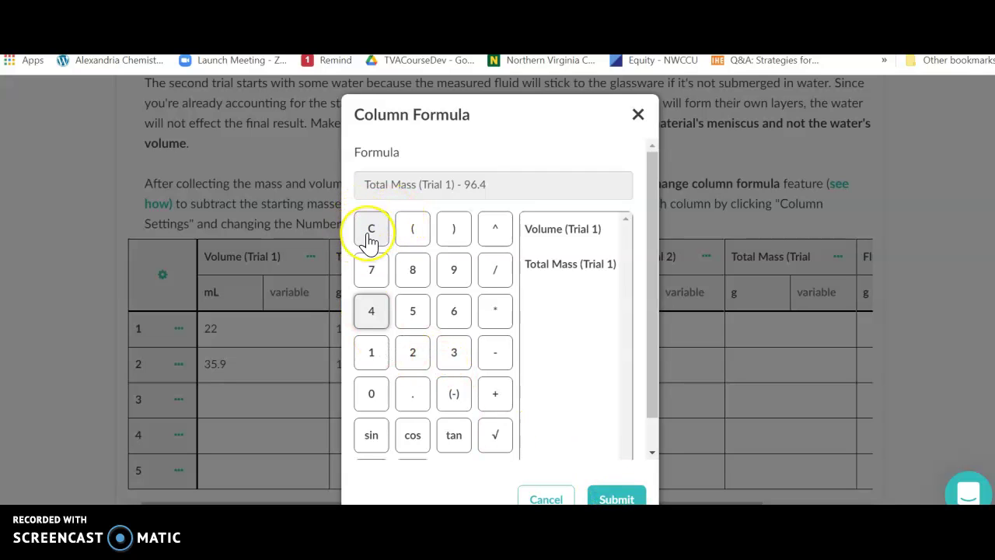
click(617, 497)
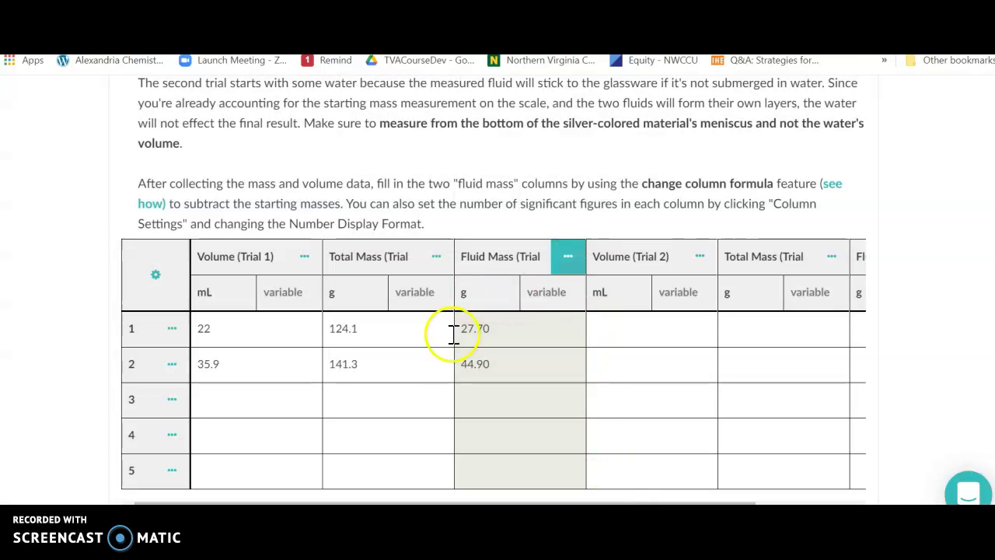
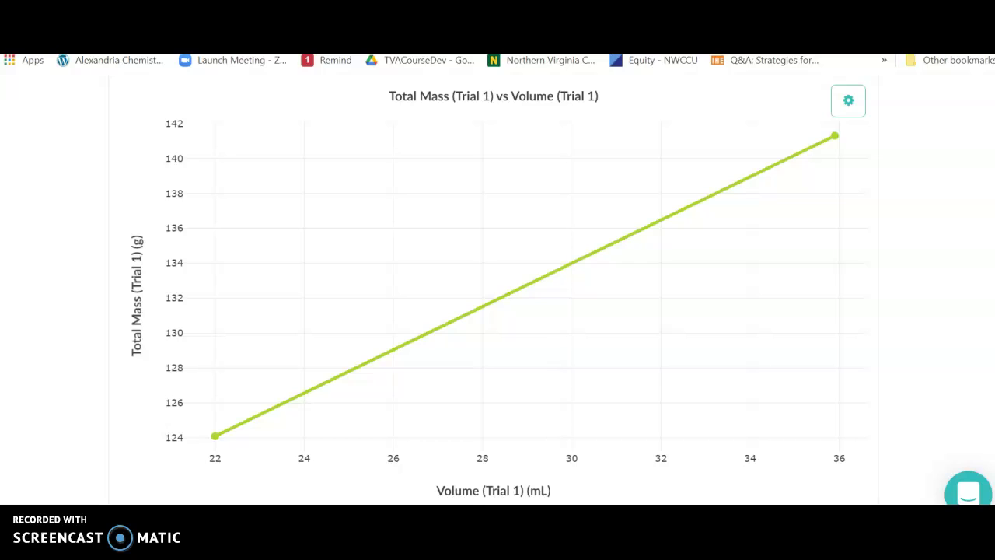
- Examine the Total Mass versus Volume graph, its curve fit parameters, and question 2 on density and linear regression
scroll(493, 288, down, 1)
scroll(494, 288, up, 2)
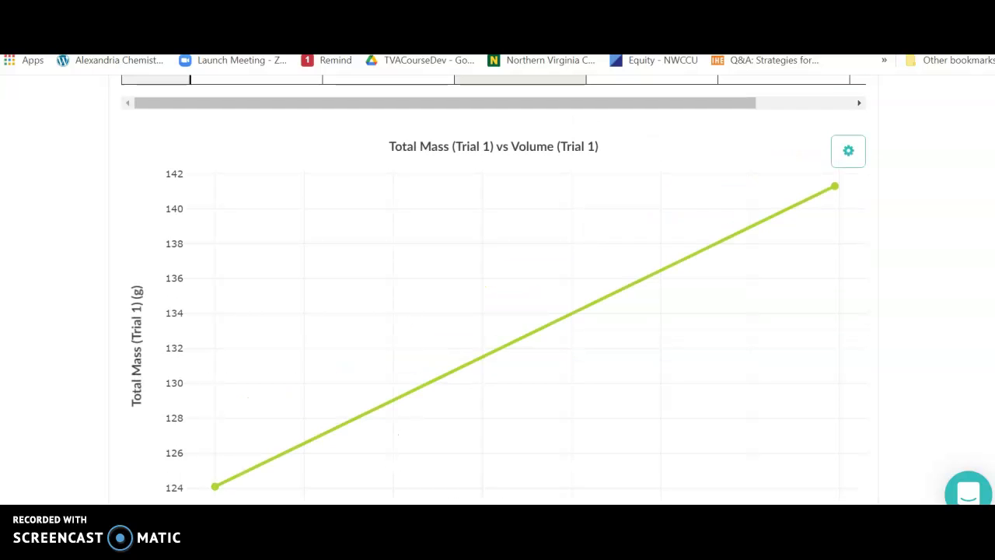
scroll(494, 288, down, 1)
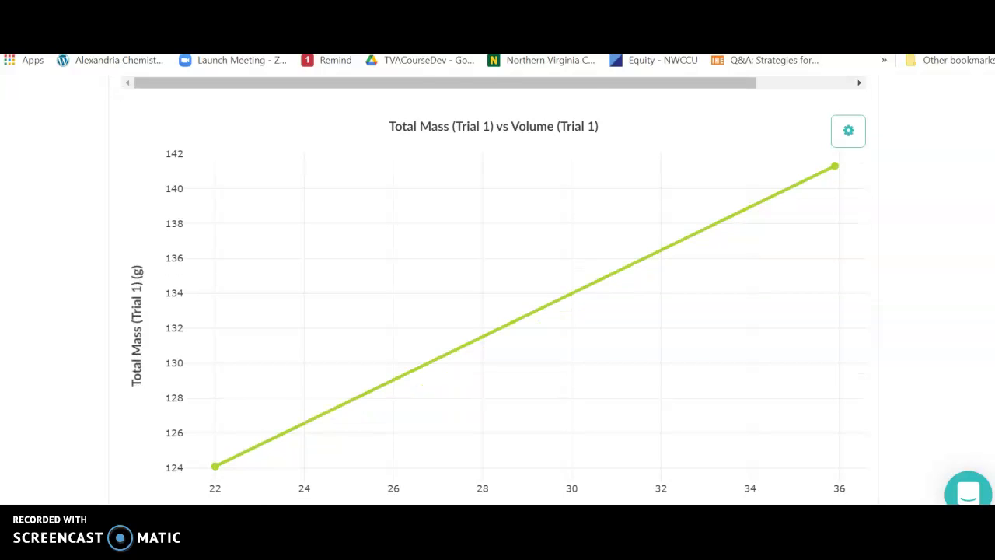
scroll(493, 288, down, 3)
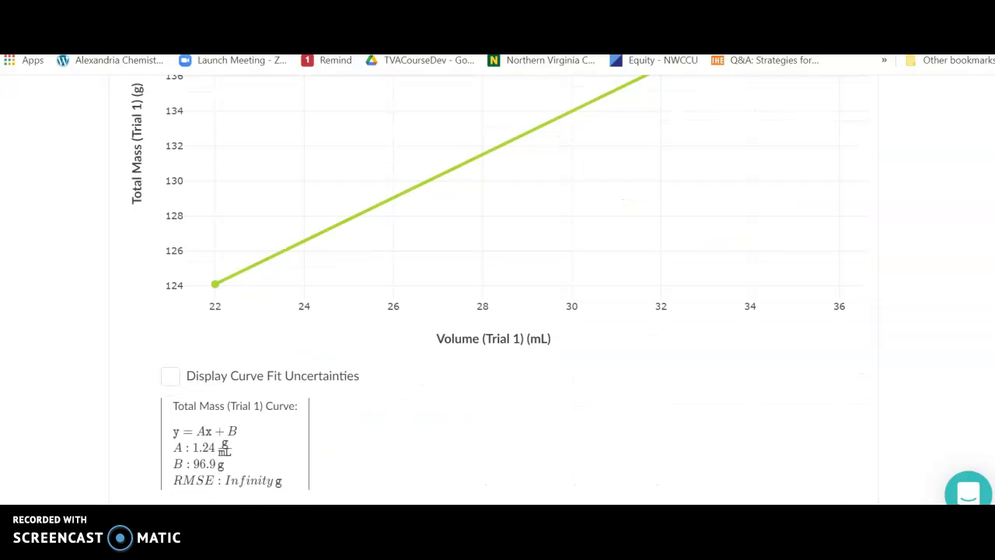
scroll(494, 288, down, 1)
scroll(877, 437, down, 1)
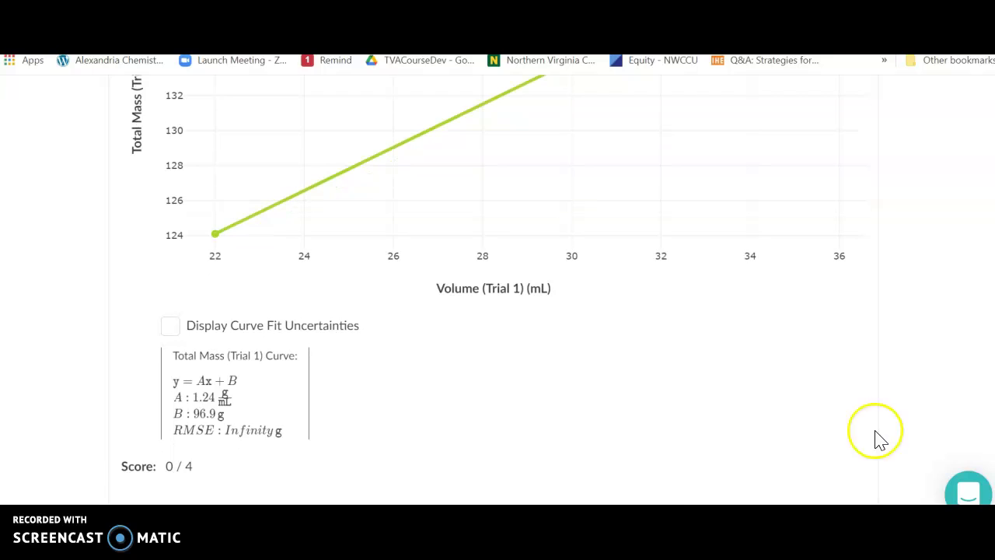
scroll(534, 184, down, 6)
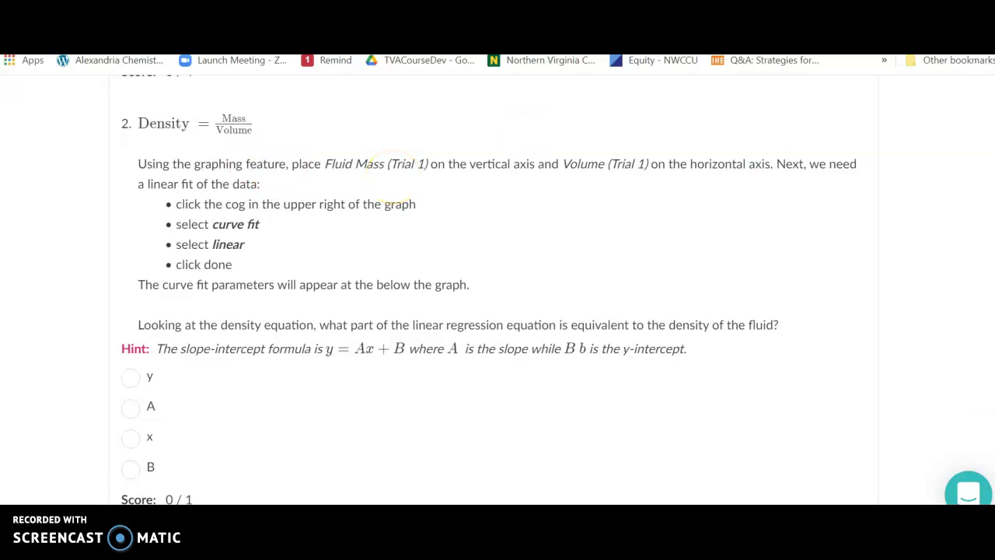
- Set the graph's horizontal axis to the Volume (Trial 1) data column
scroll(497, 288, up, 3)
scroll(497, 288, up, 5)
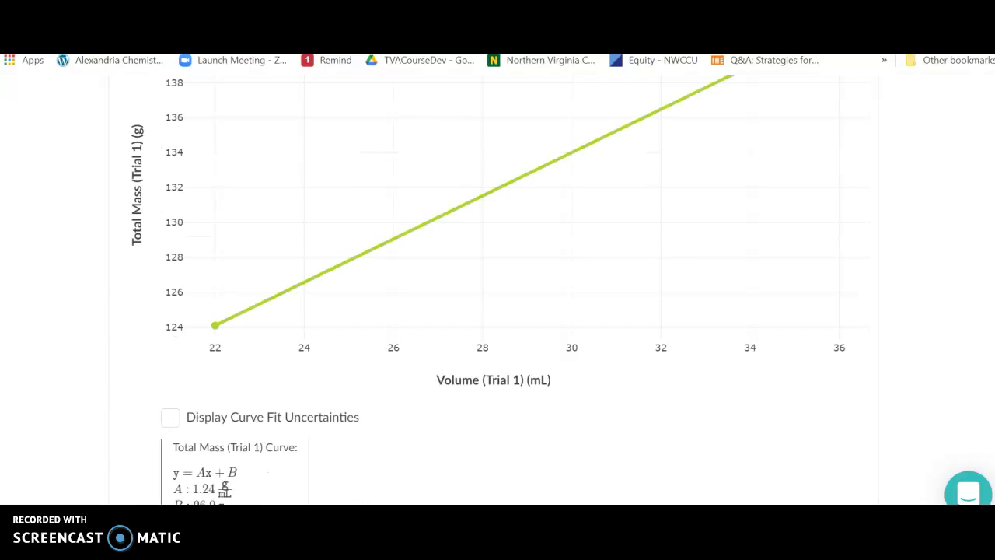
scroll(497, 288, down, 1)
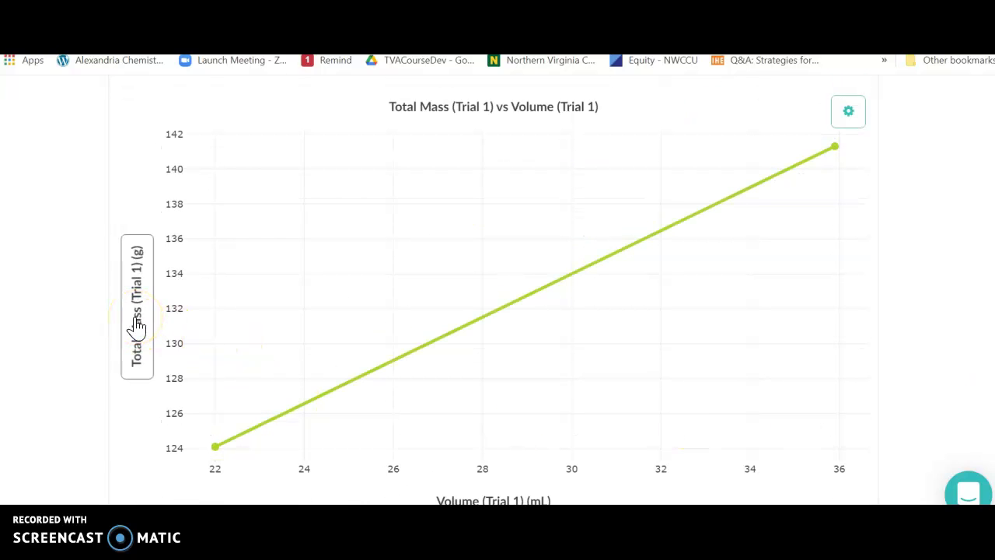
click(504, 500)
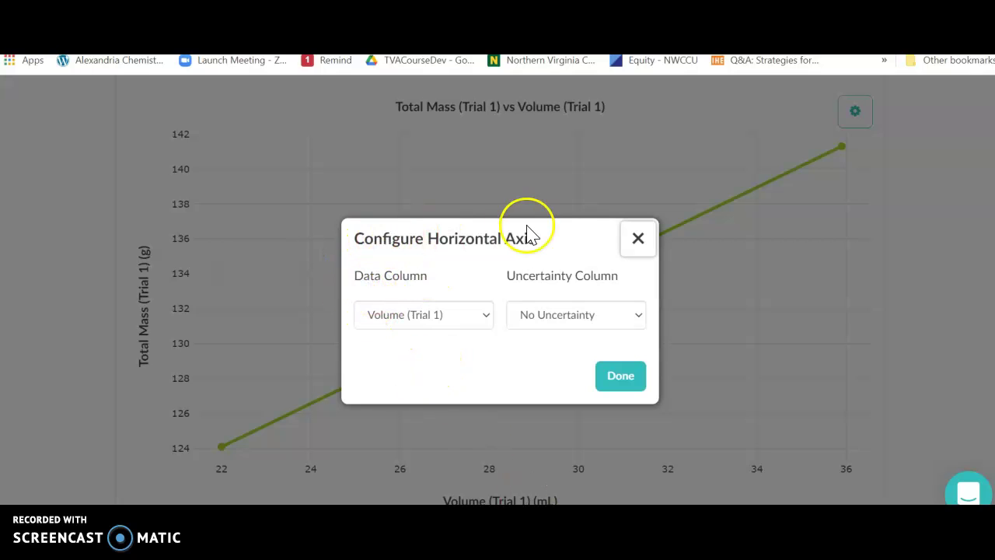
click(468, 315)
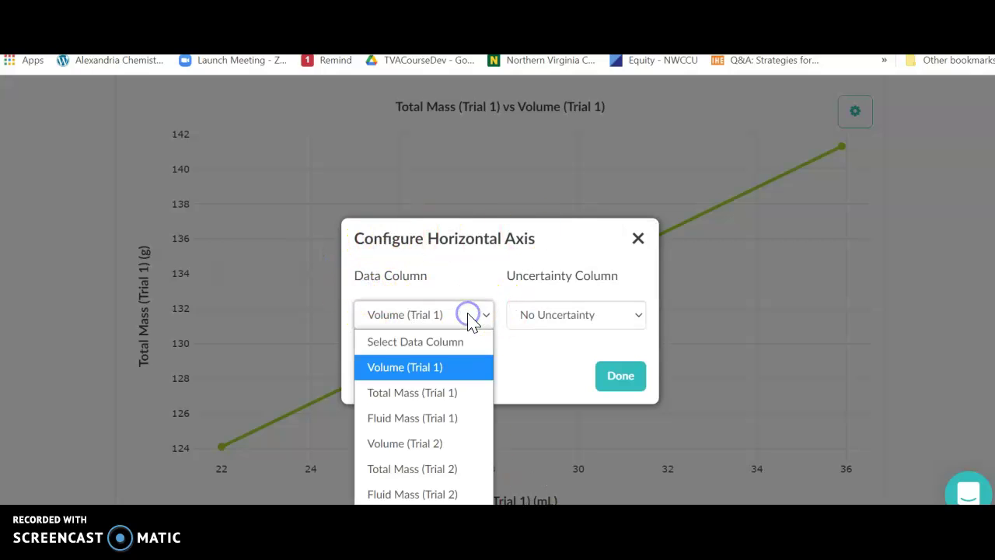
click(406, 374)
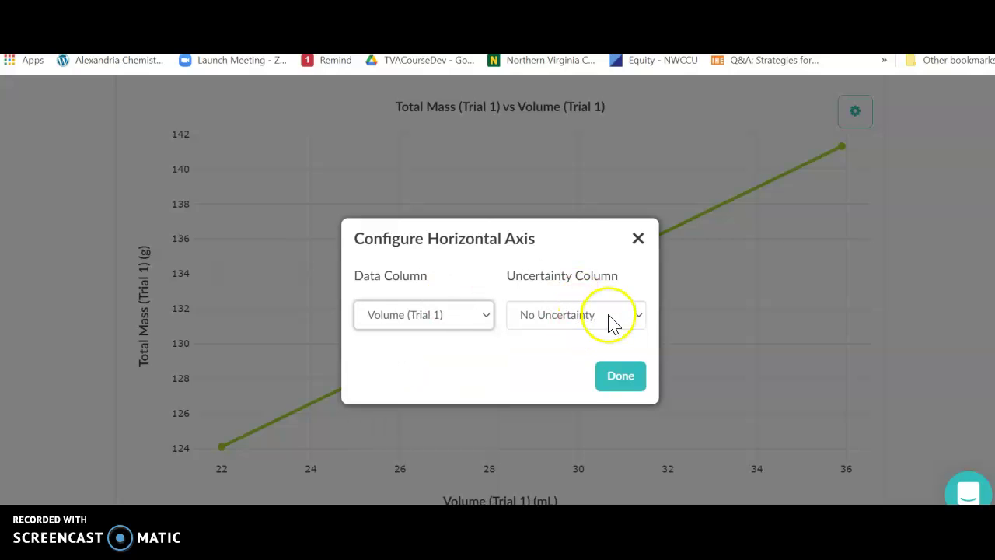
click(622, 377)
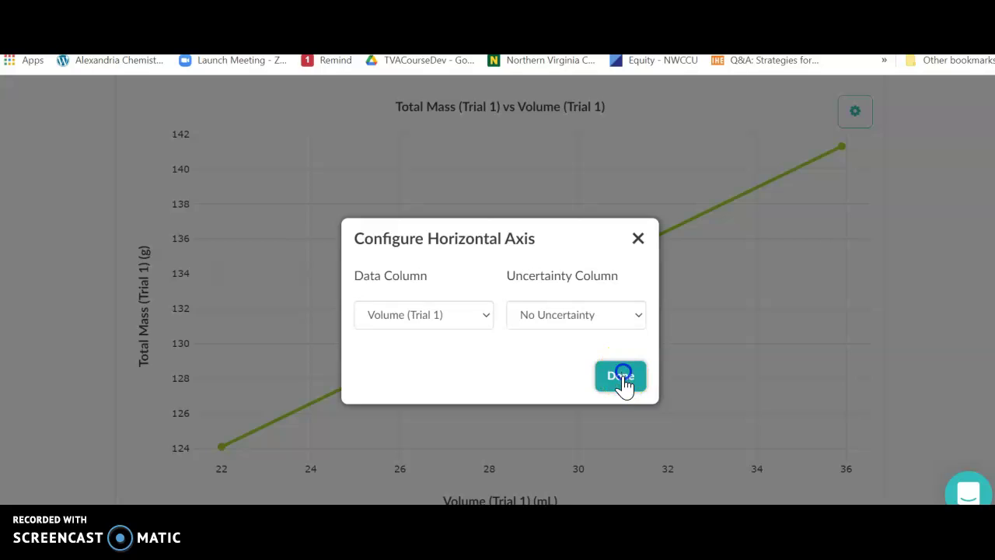
- Change the graph's vertical axis data column to Fluid Mass (Trial 1), leaving the second data column unselected
click(145, 302)
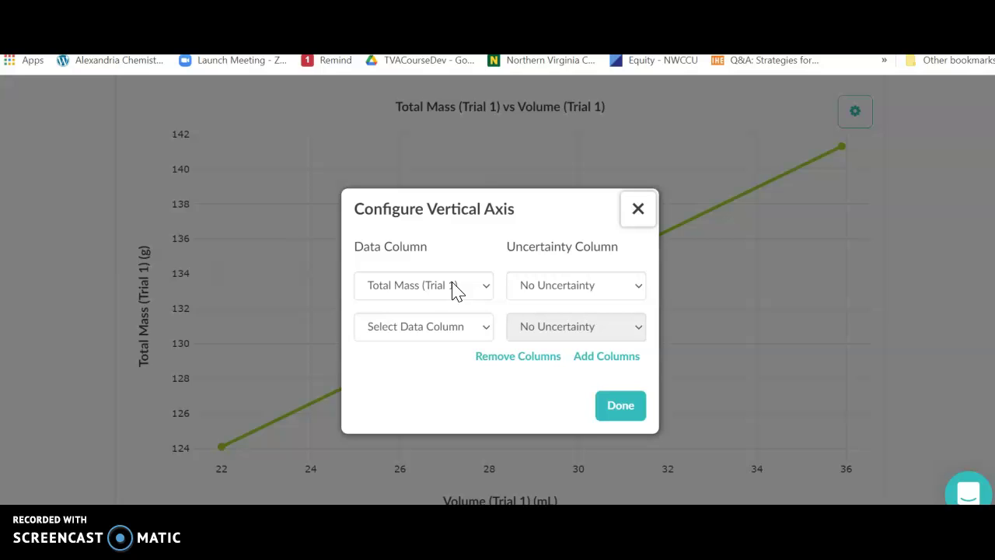
click(471, 287)
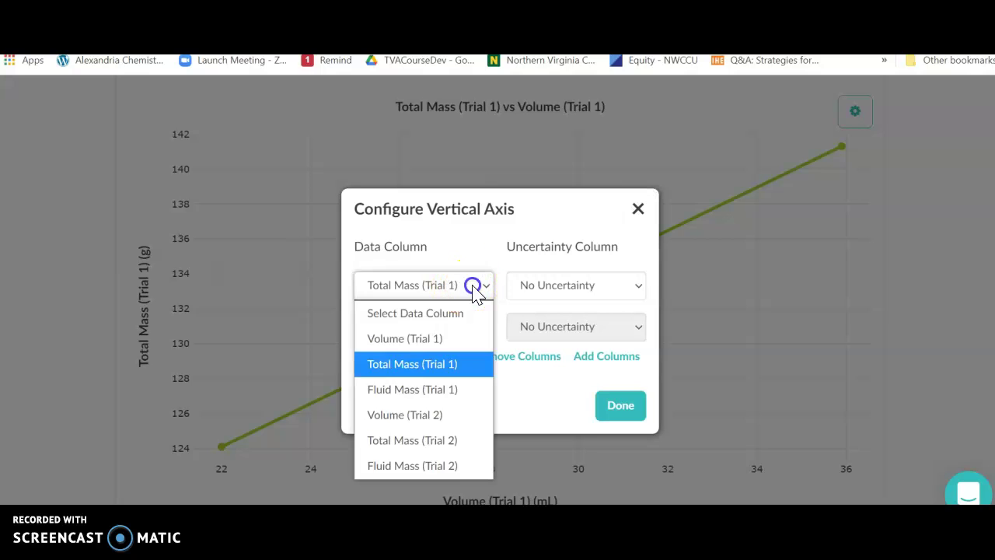
click(441, 389)
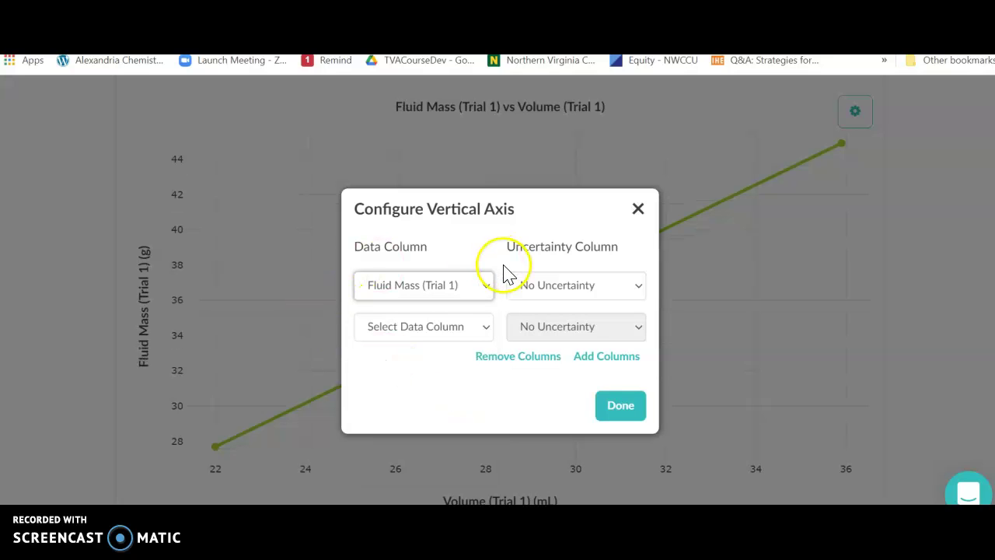
click(622, 407)
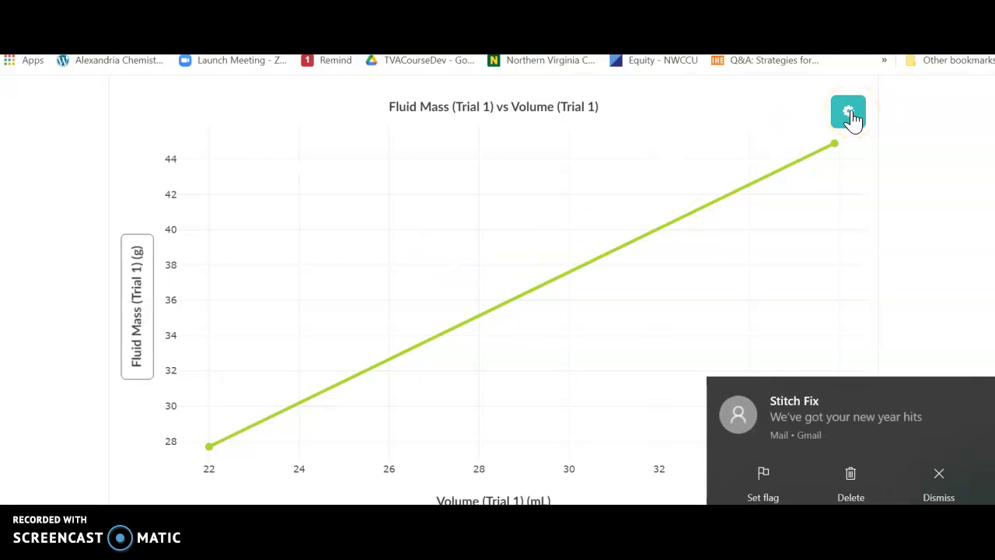
- Dismiss the mail notification and apply the Linear: y = Ax + B curve fit to Fluid Mass (Trial 1)
click(940, 469)
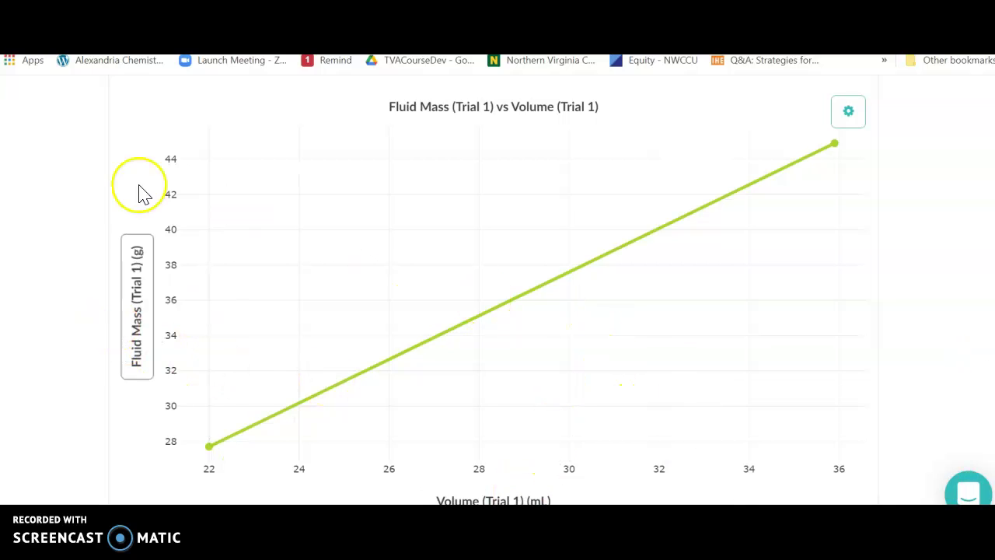
click(853, 115)
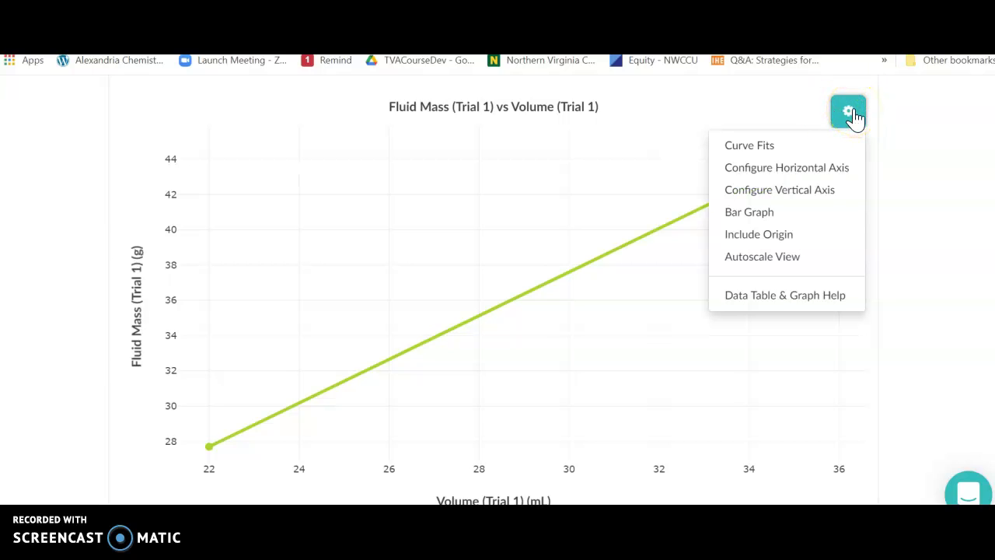
click(740, 147)
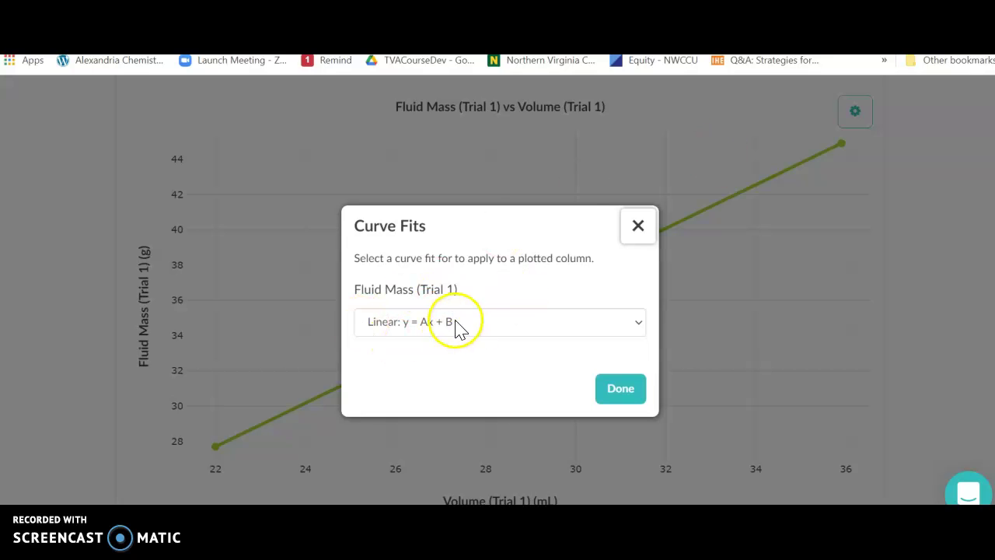
click(614, 393)
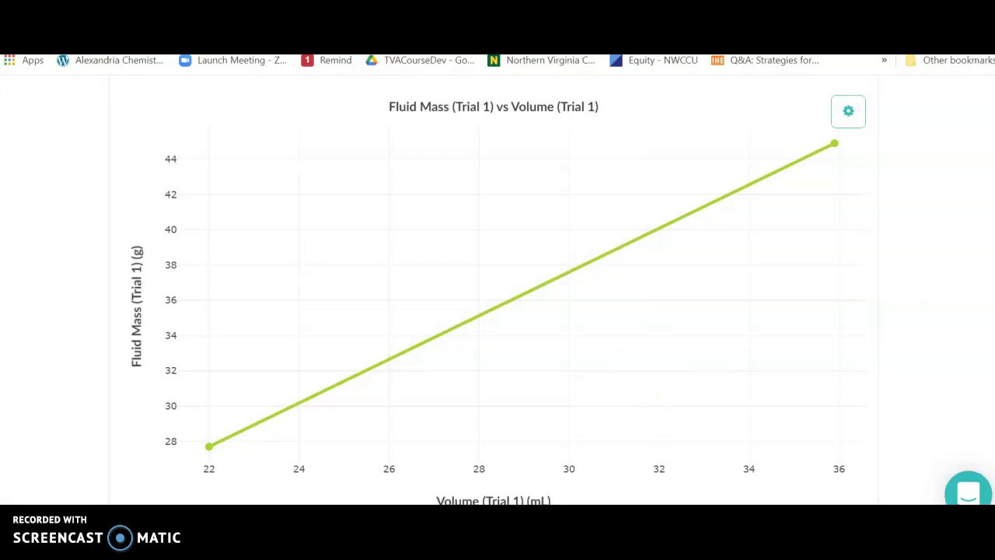
- Examine the Fluid Mass (Trial 1) curve fit parameters and read questions 2 to 4 on the measured density
scroll(498, 287, down, 4)
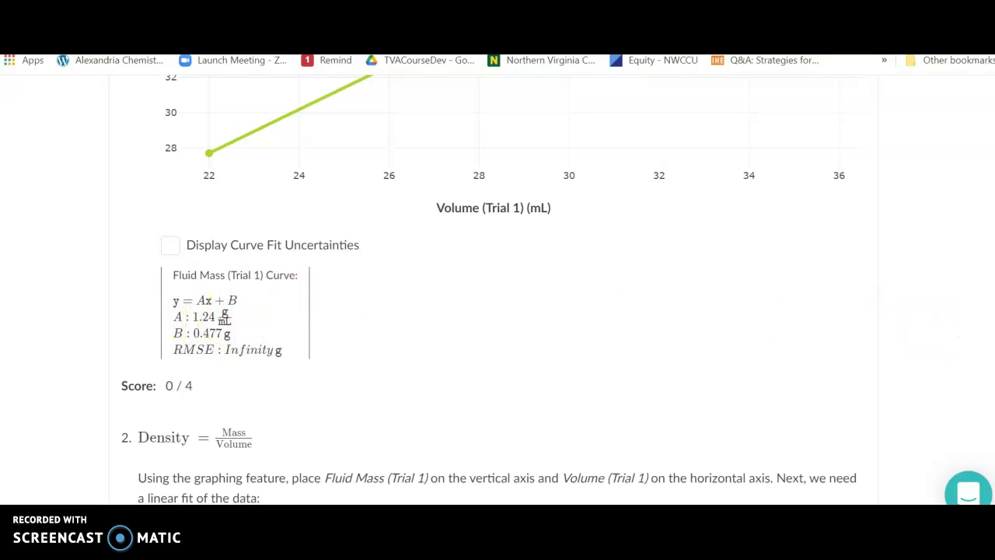
scroll(497, 287, up, 1)
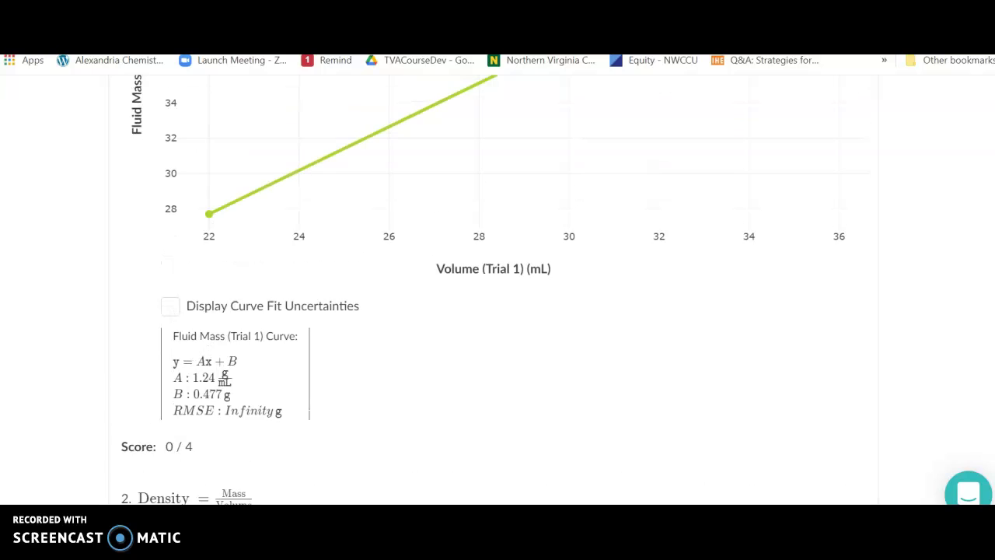
scroll(498, 288, down, 5)
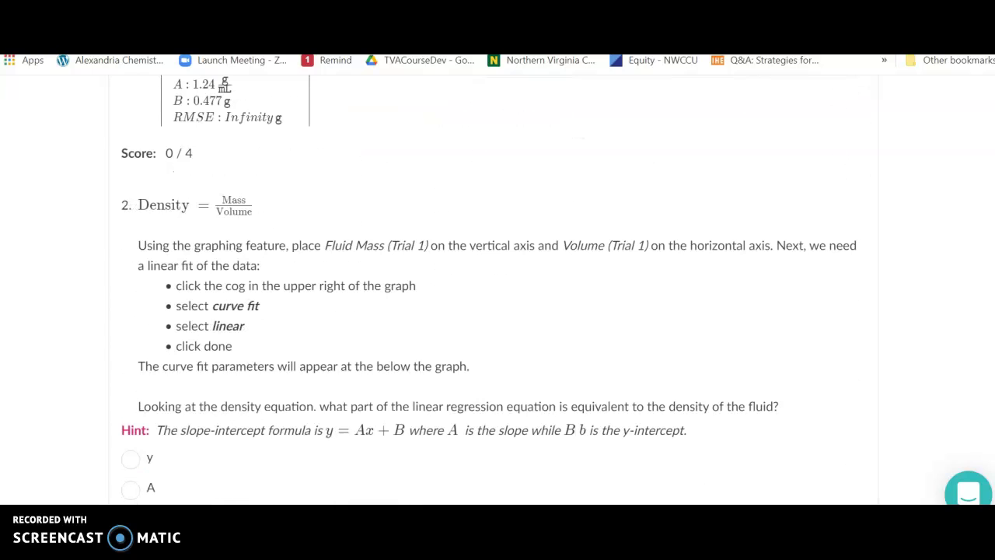
scroll(497, 288, down, 1)
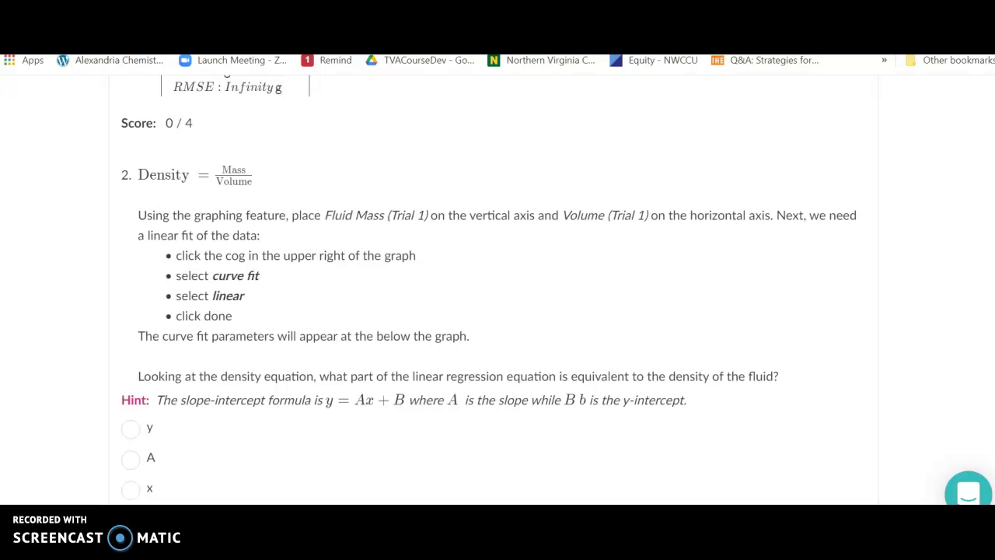
scroll(498, 287, down, 2)
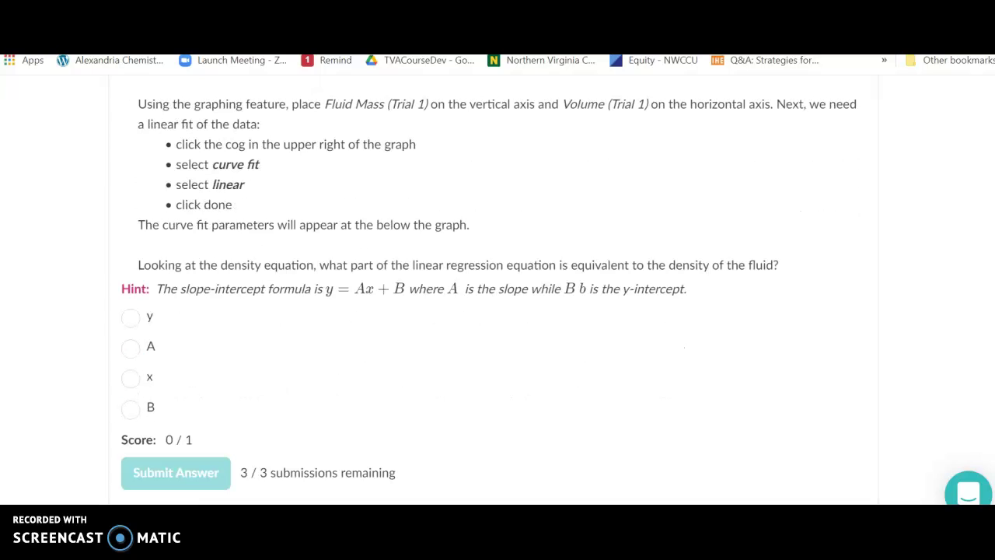
scroll(498, 287, down, 4)
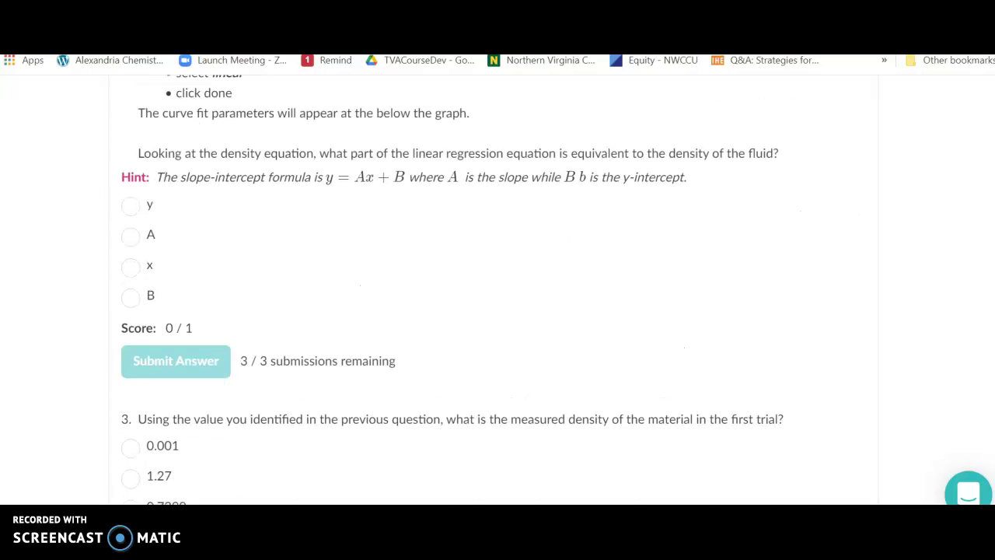
scroll(498, 288, down, 1)
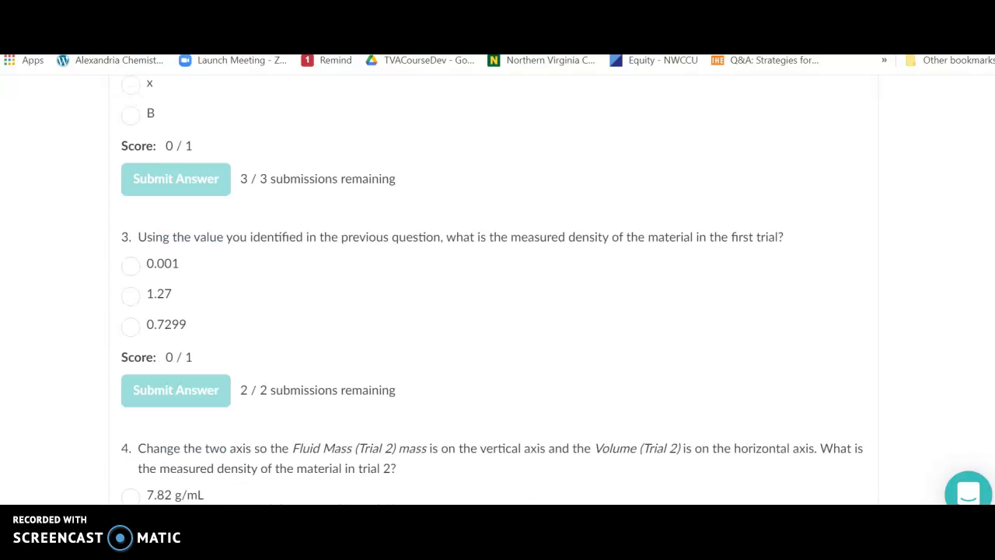
- Review the empty Trial 2 columns of the data table and the liquid 2 trial video
scroll(498, 287, up, 15)
scroll(498, 287, down, 4)
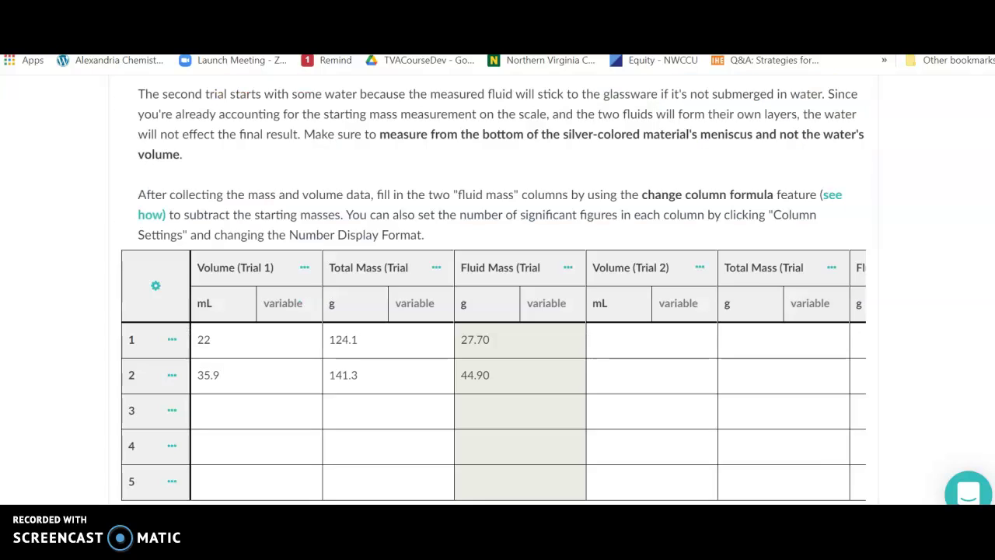
scroll(991, 354, up, 8)
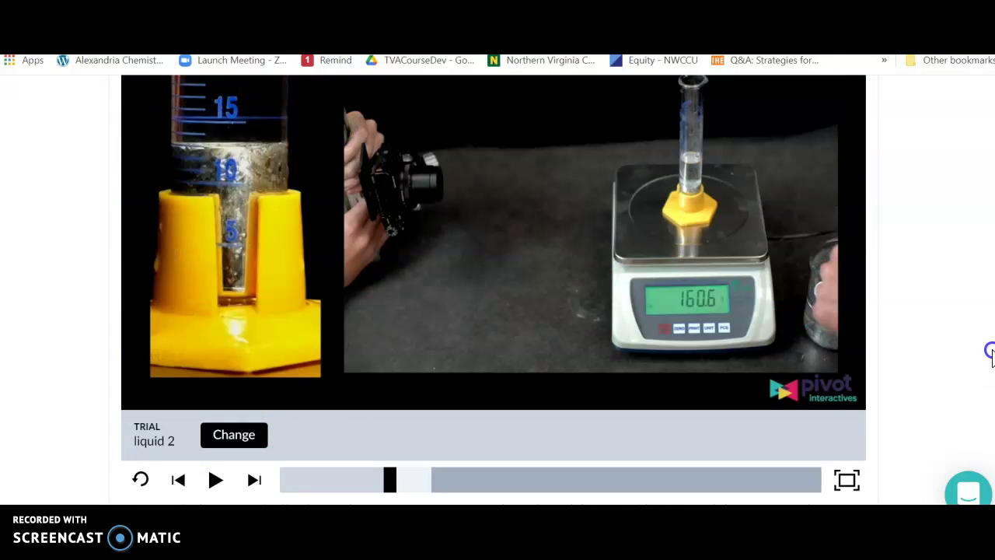
scroll(992, 354, down, 8)
scroll(506, 378, up, 1)
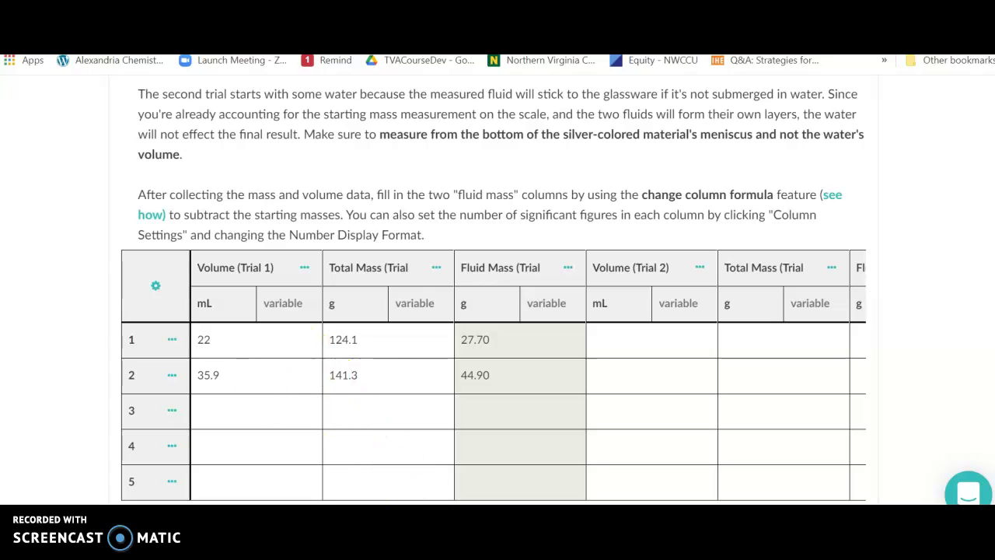
- Read on past the graph through questions 4 to 6, including the substance density table, to the activity's end
scroll(492, 291, down, 7)
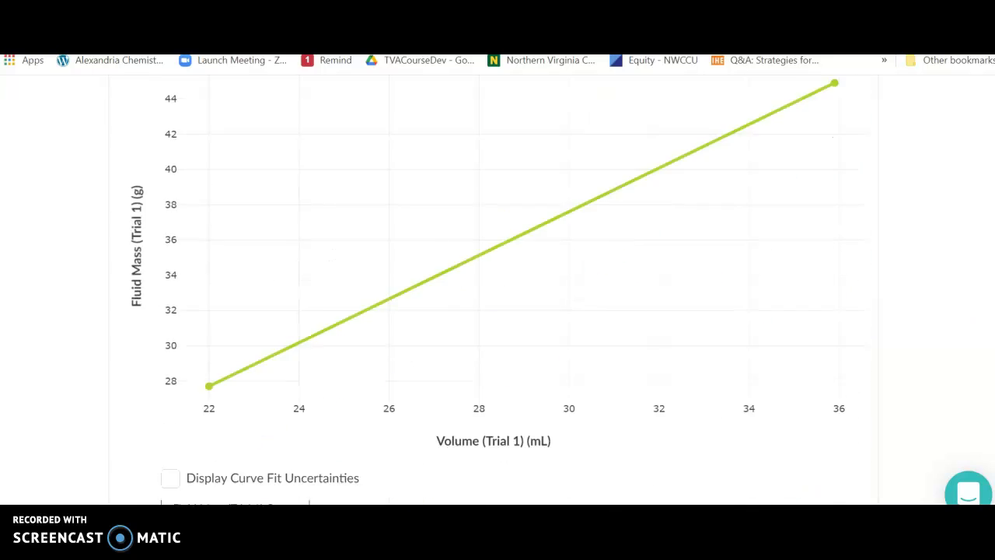
scroll(493, 292, down, 13)
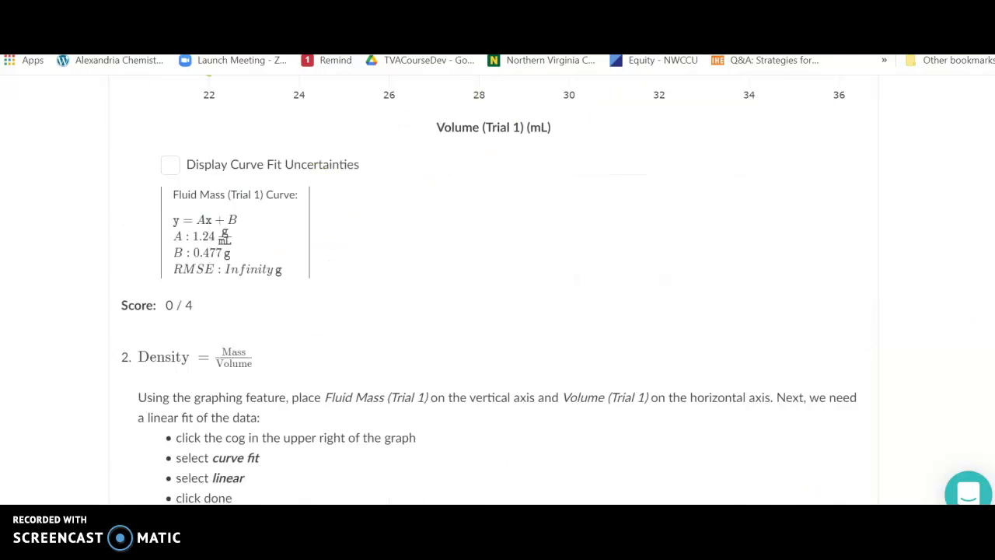
scroll(493, 292, down, 10)
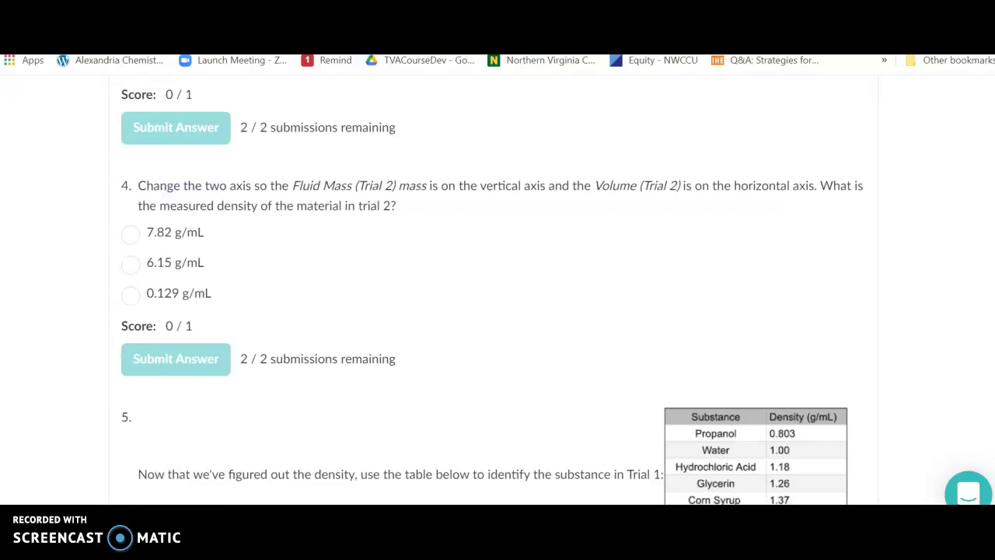
scroll(492, 292, down, 8)
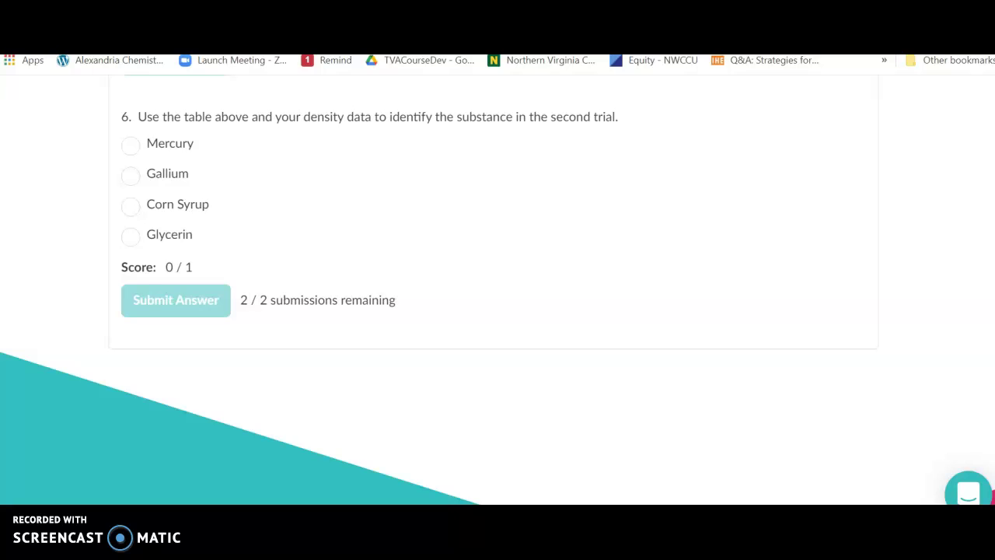
scroll(497, 290, down, 2)
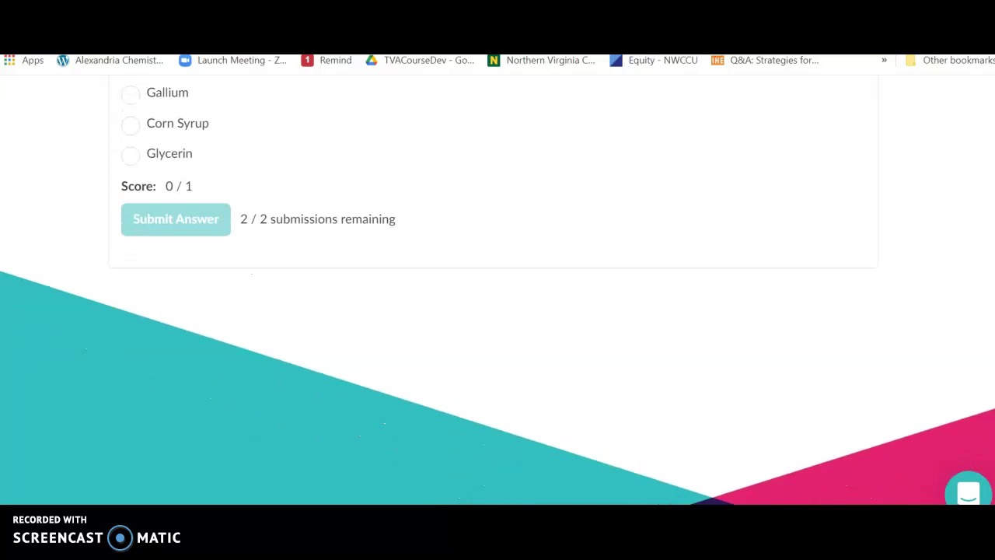
scroll(498, 290, down, 1)
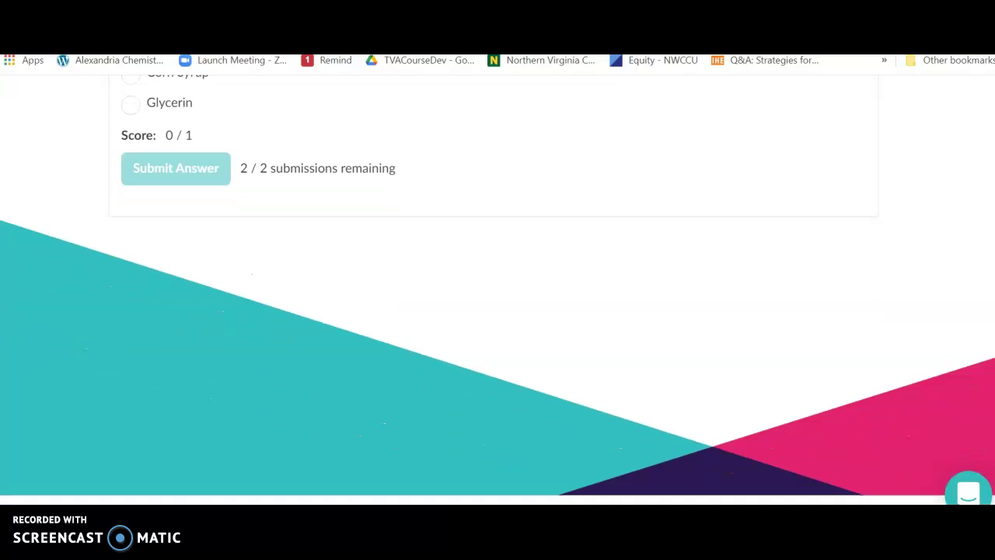
scroll(207, 282, up, 1)
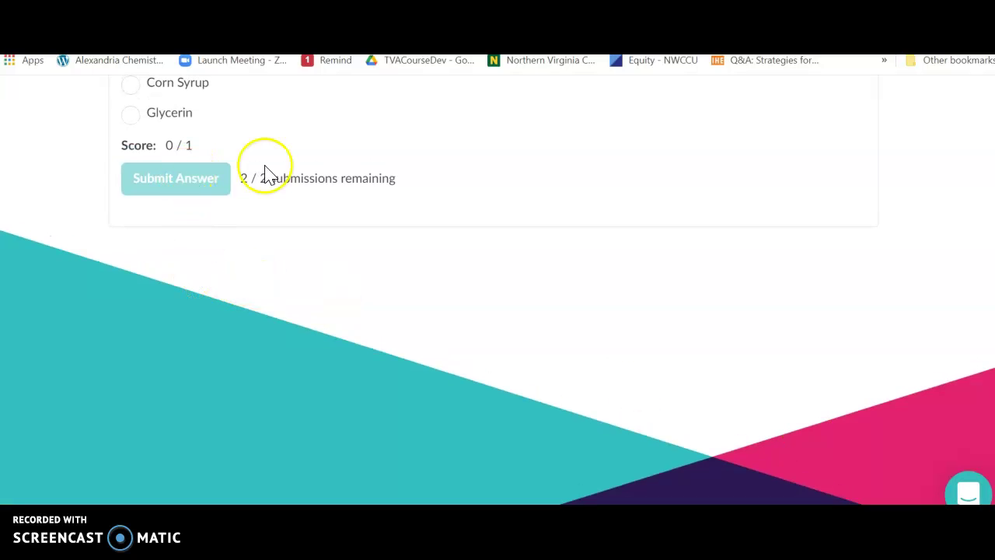
scroll(949, 389, down, 1)
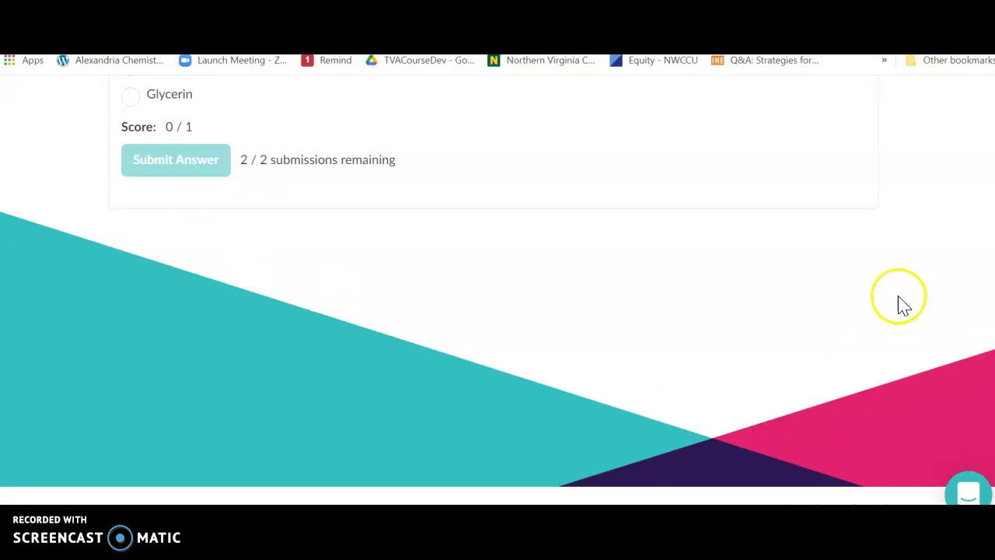